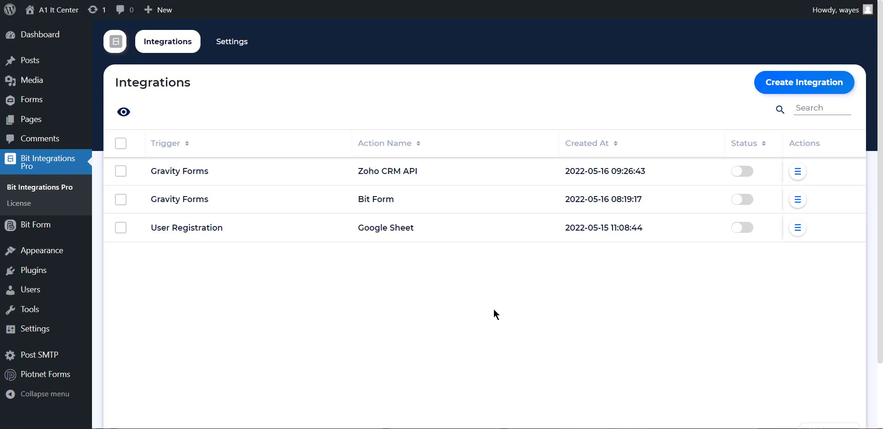
Create a new integration with Gravity Forms as the trigger, using the Contact Us form
click(787, 85)
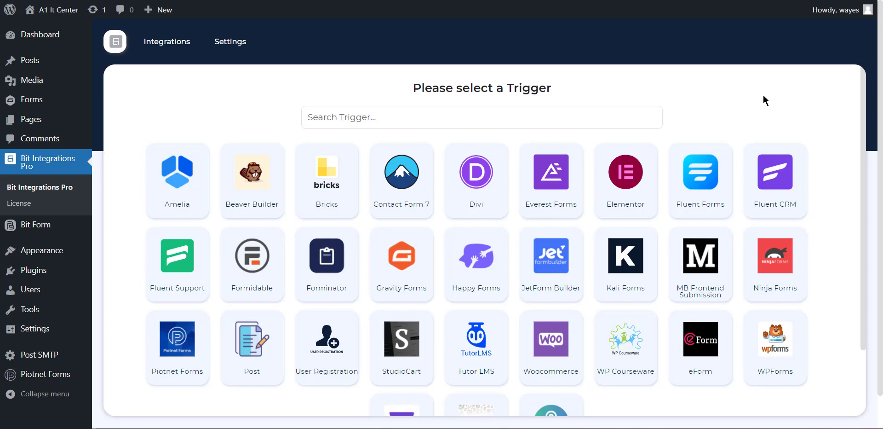
click(418, 272)
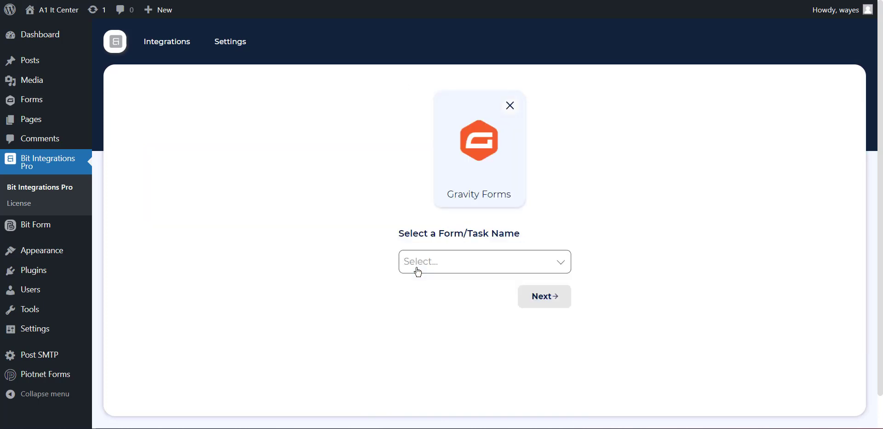
click(448, 259)
click(430, 285)
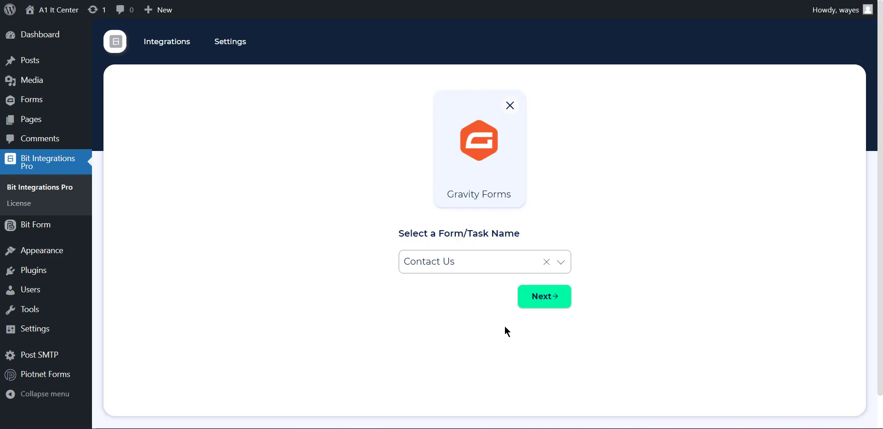
click(546, 297)
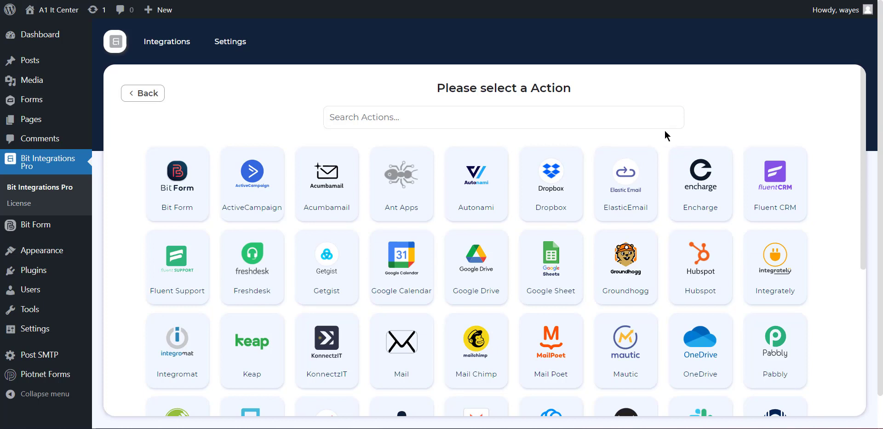
Search the actions for mail and choose Mail Chimp as the integration's action
click(582, 109)
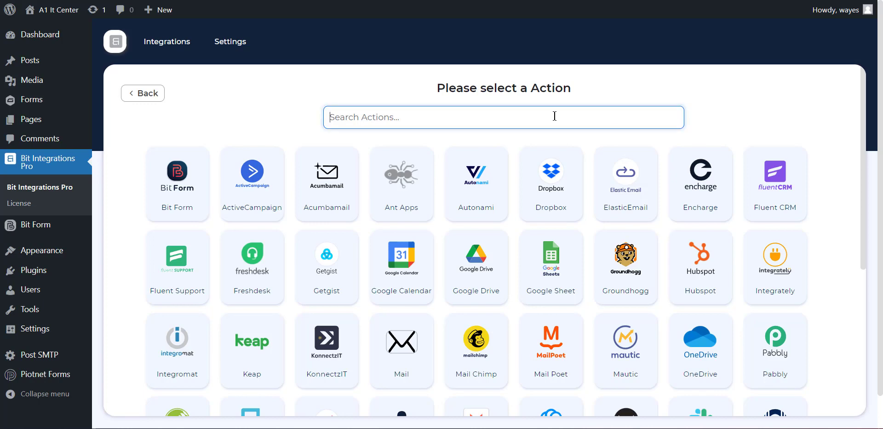
text(mail)
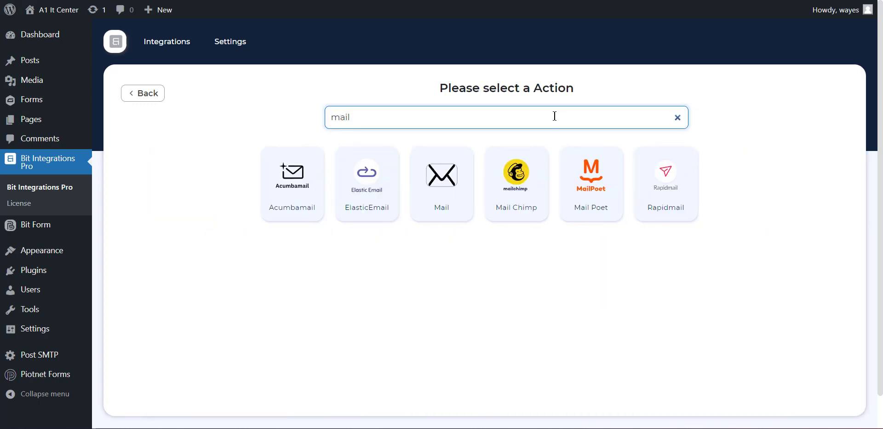
click(525, 174)
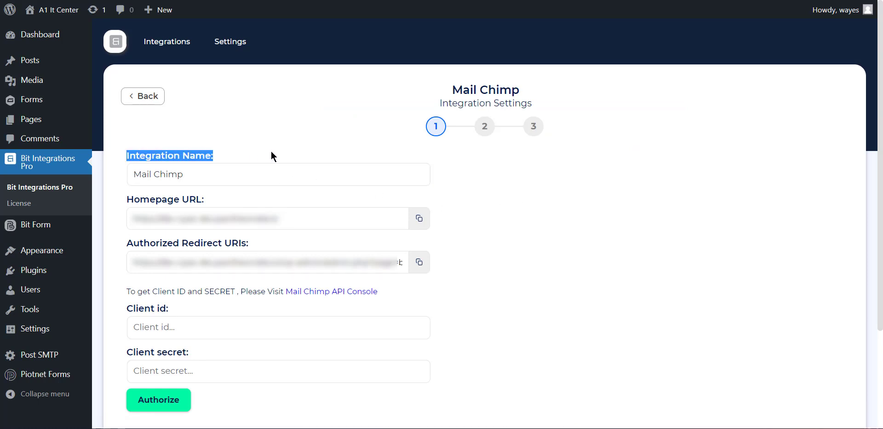
Examine the Mail Chimp authorization settings: integration name, homepage URL, authorized redirect URIs, client id and client secret
drag(202, 180, 224, 202)
click(116, 187)
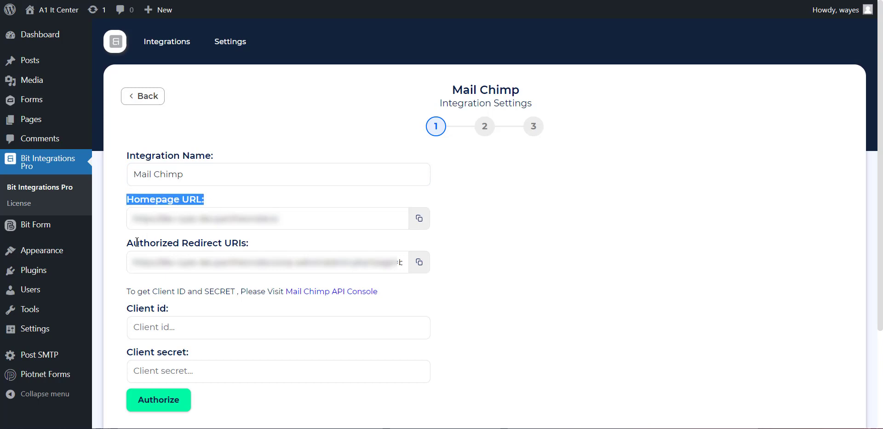
drag(119, 244, 256, 239)
click(111, 309)
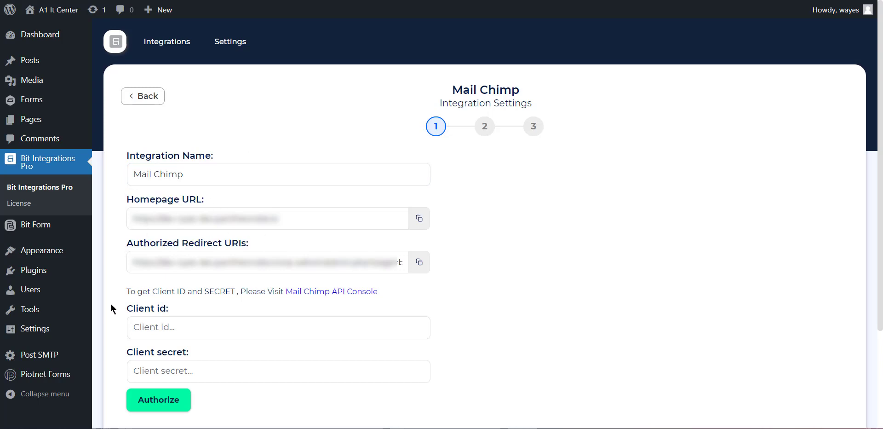
drag(111, 308, 179, 309)
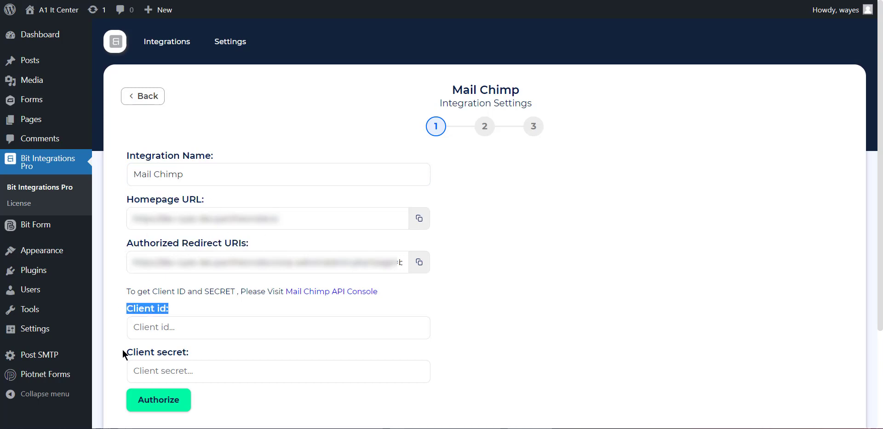
drag(123, 355, 207, 355)
click(216, 305)
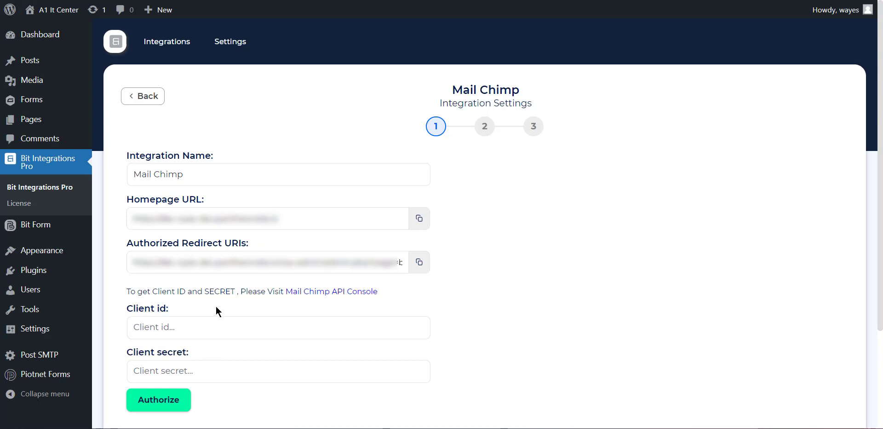
Open the Mail Chimp API Console in a new tab and open the registered app Dev at its website and redirect URI fields
right_click(343, 294)
click(384, 142)
click(332, 0)
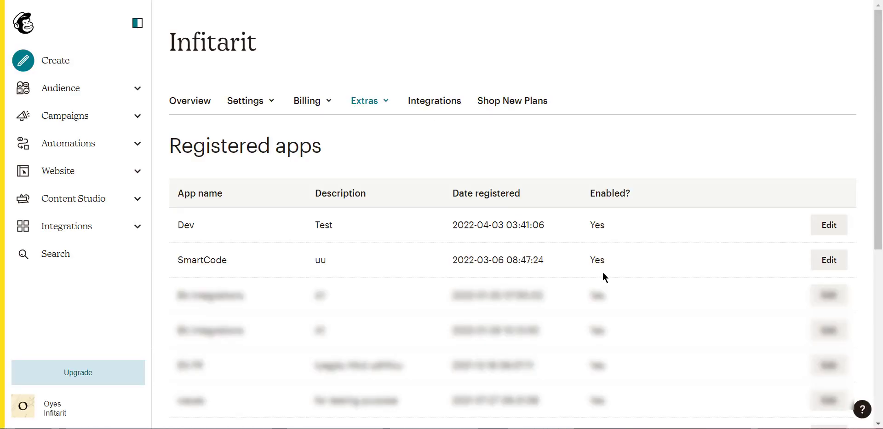
click(829, 228)
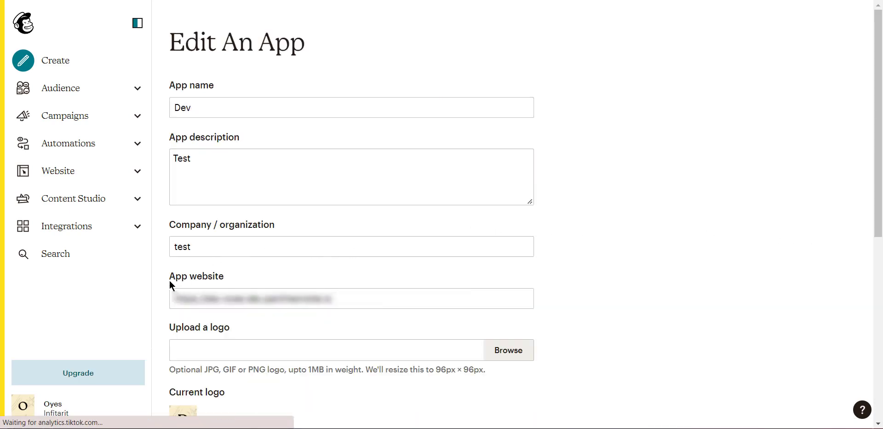
scroll(277, 309, down, 2)
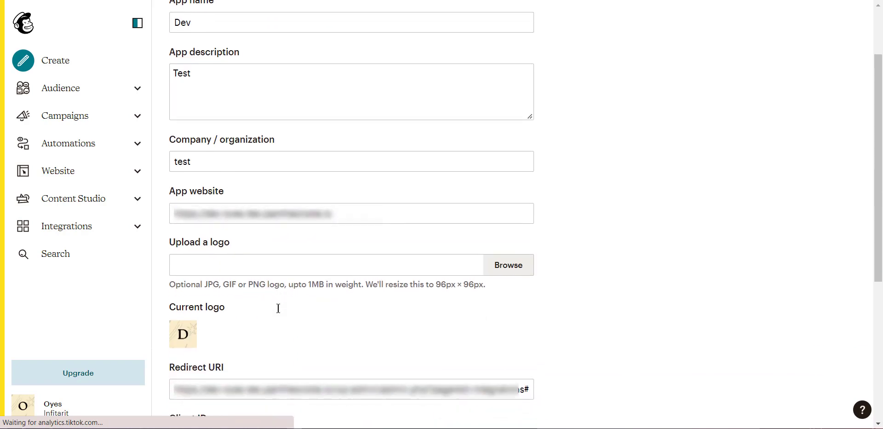
click(173, 191)
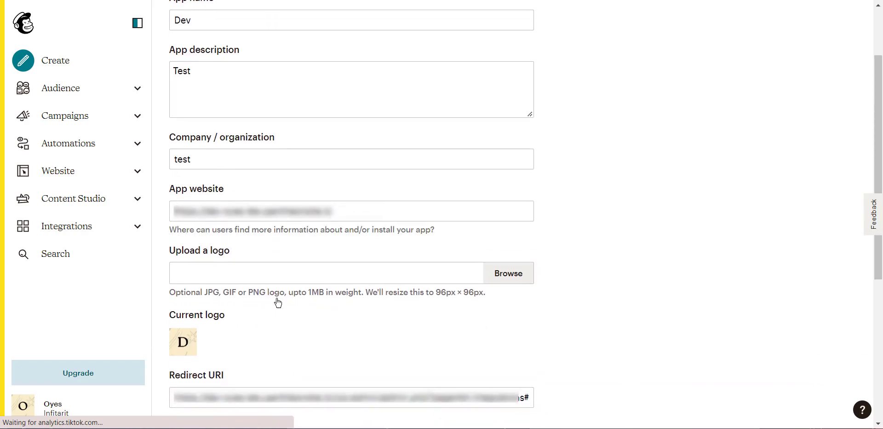
click(209, 374)
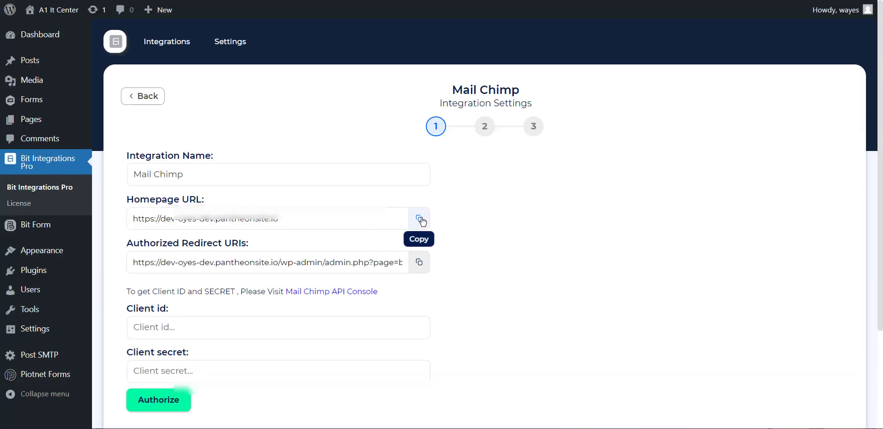
Copy the homepage URL and authorized redirect URI from the integration settings into the Dev app's App website and Redirect URI, and update the app
click(421, 219)
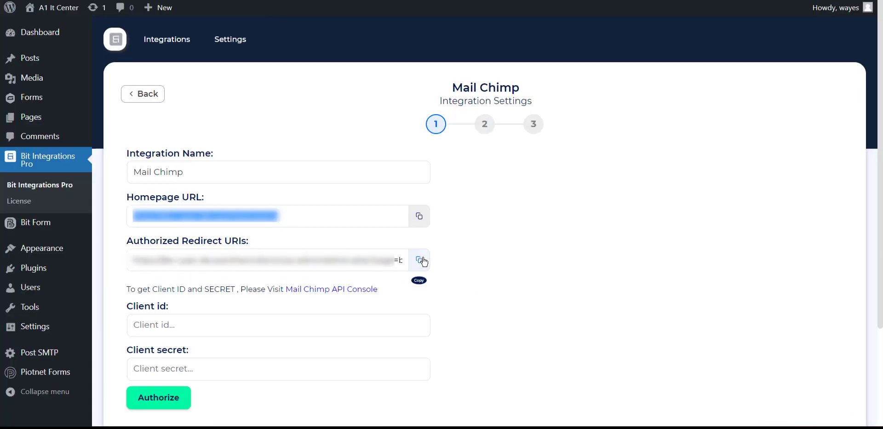
click(420, 260)
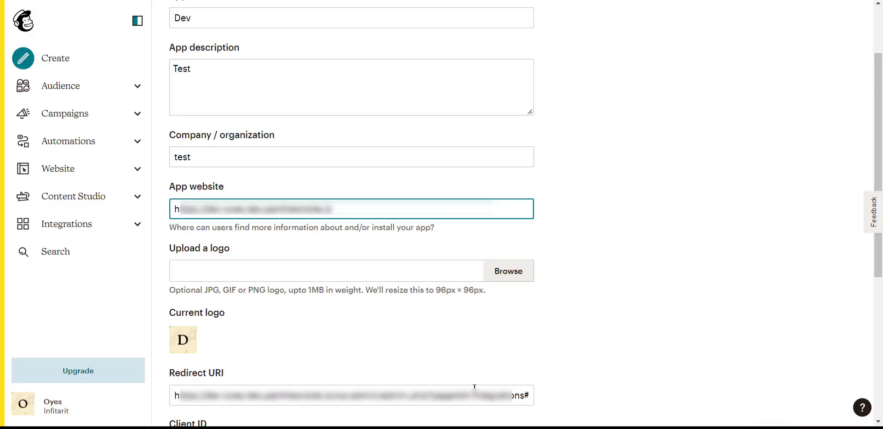
click(474, 388)
key(ctrl+a)
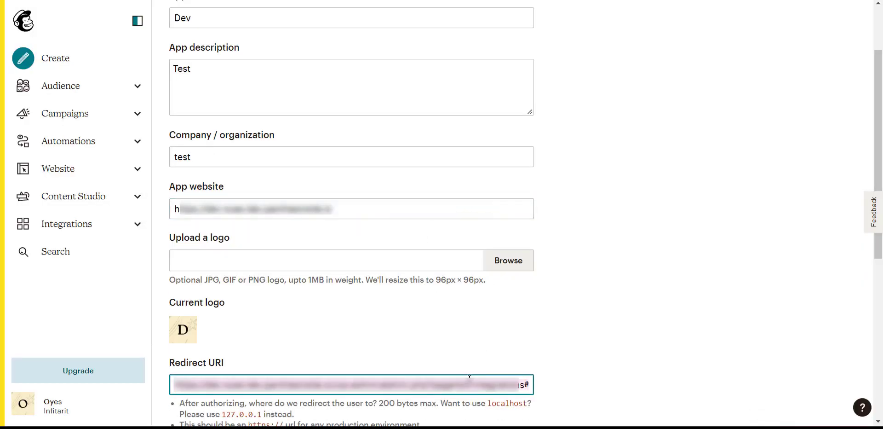
key(BackSpace)
key(ctrl+v)
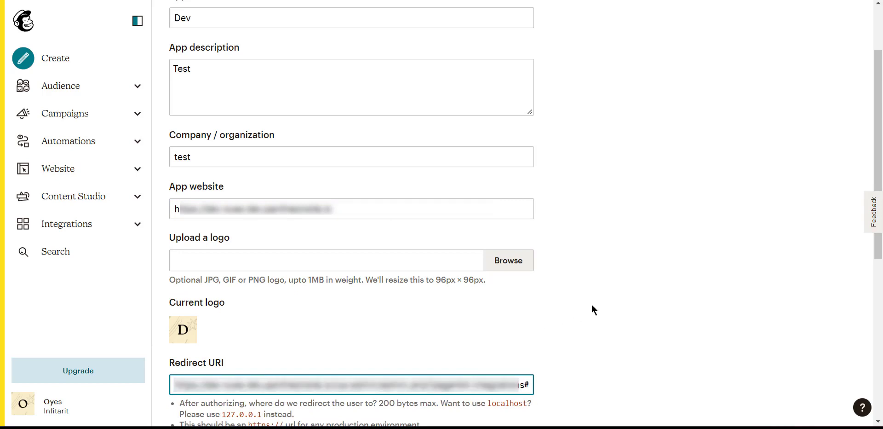
click(592, 304)
scroll(595, 298, down, 5)
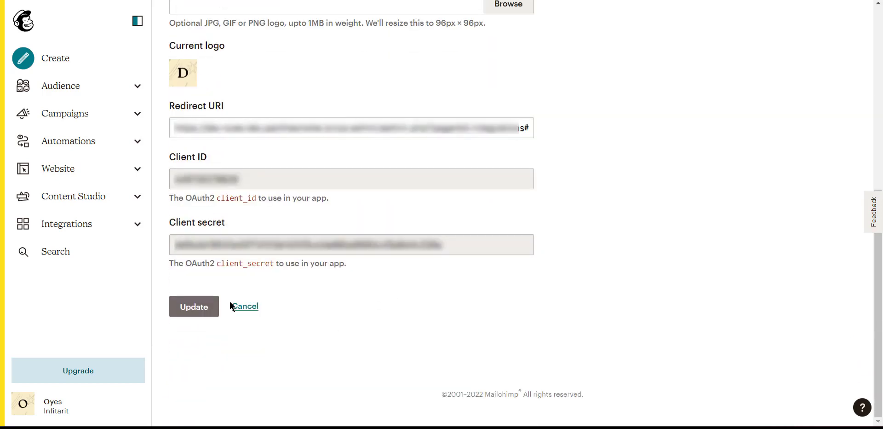
click(199, 312)
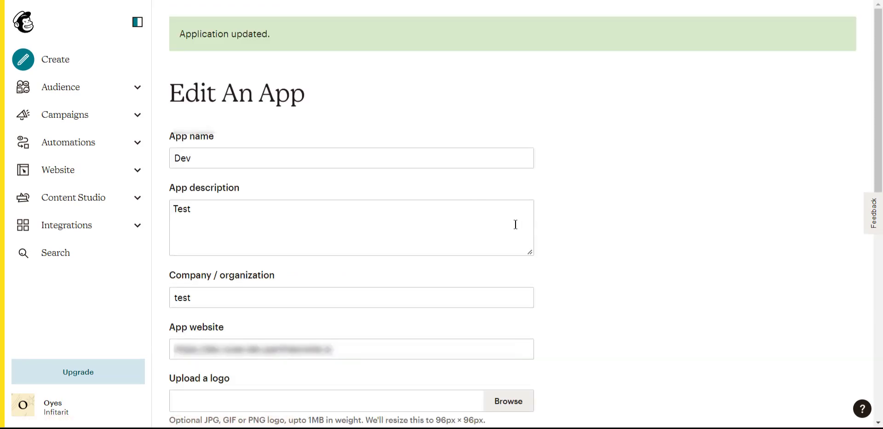
Copy the Dev app's client ID from Mailchimp into the integration's Client id field
scroll(522, 211, down, 9)
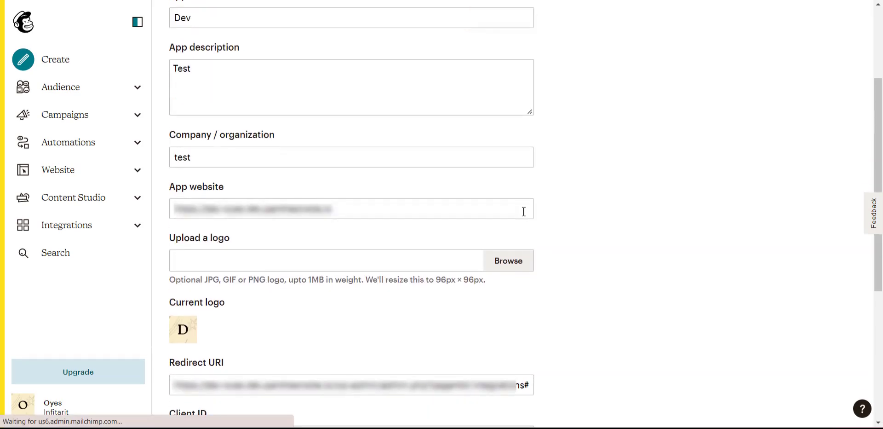
drag(260, 182, 170, 181)
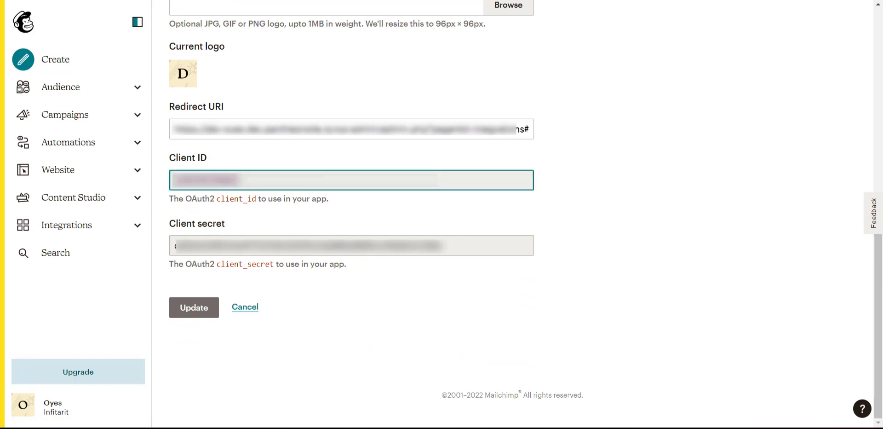
click(285, 1)
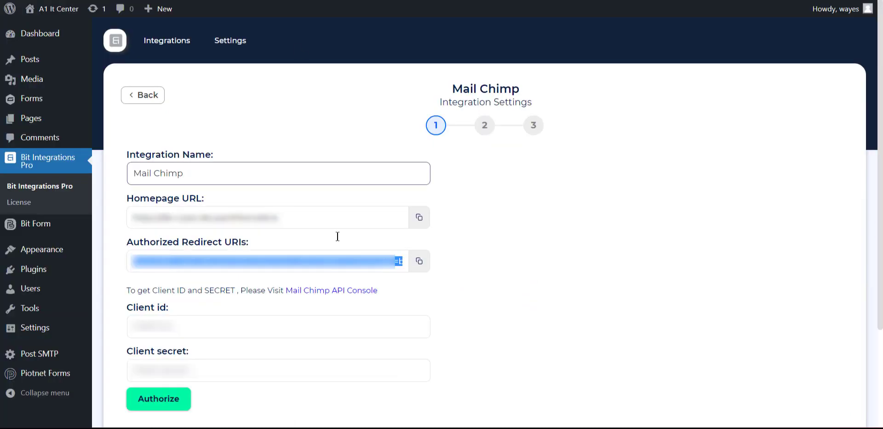
click(221, 319)
key(ctrl+v)
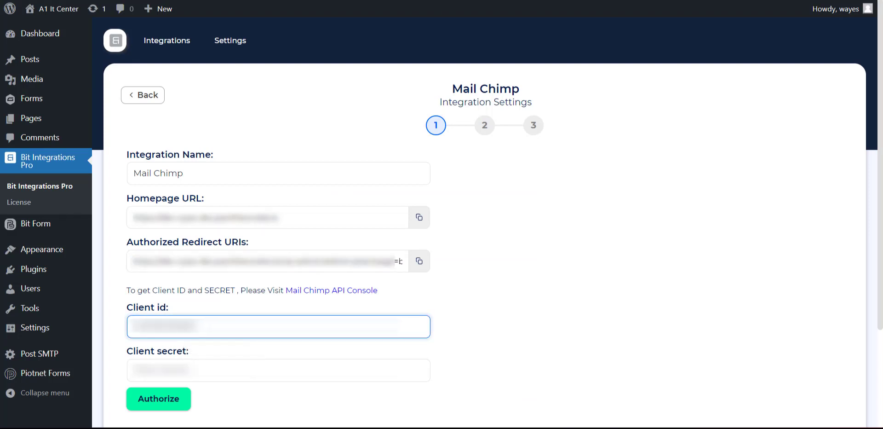
Copy the Dev app's client secret from Mailchimp into the integration's Client secret field
click(276, 1)
drag(460, 247, 183, 245)
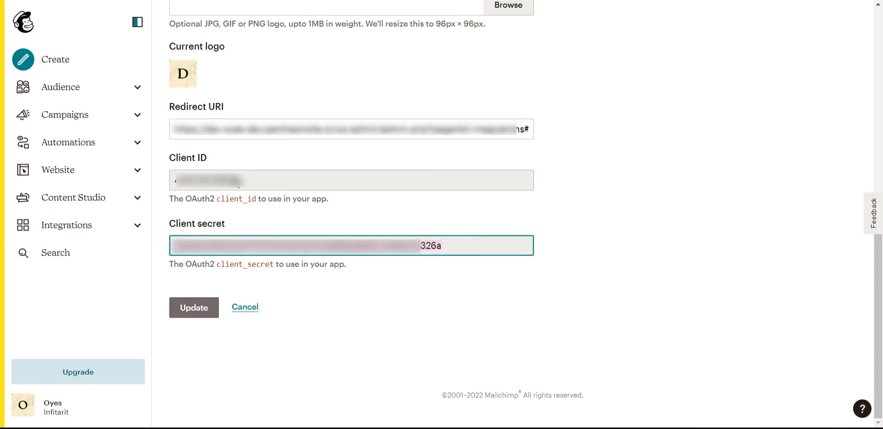
drag(445, 246, 178, 246)
click(184, 1)
click(232, 369)
key(ctrl+v)
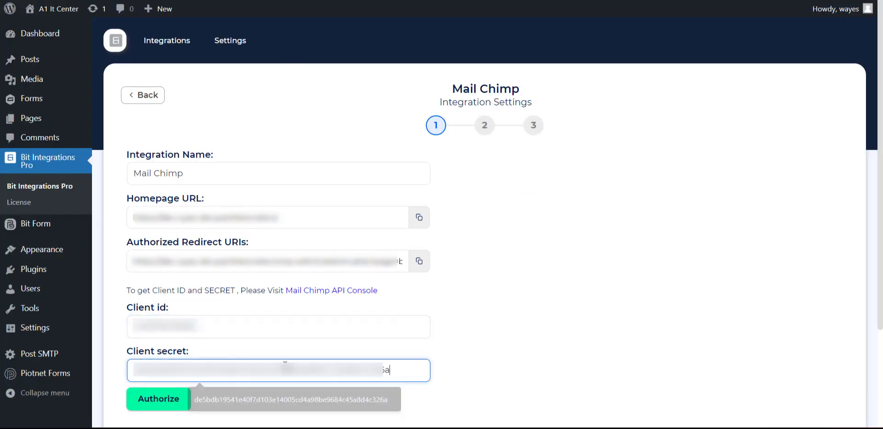
click(541, 329)
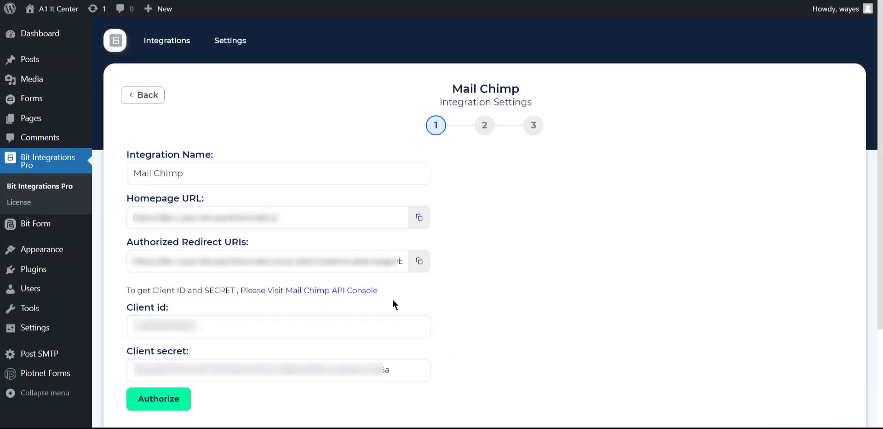
Open the Mail Chimp API Console in another new tab and start registering a new app
right_click(357, 291)
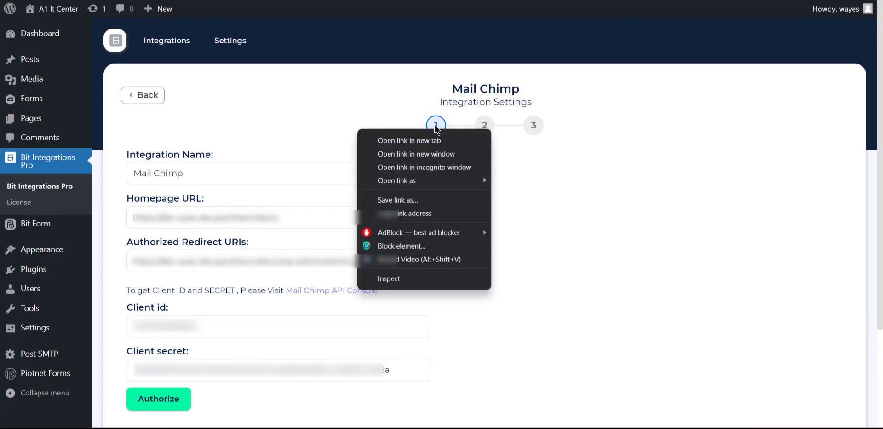
click(386, 140)
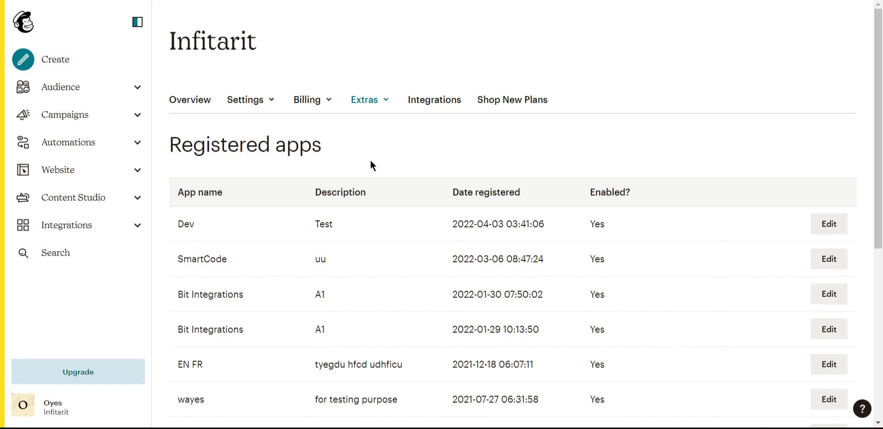
scroll(371, 161, down, 6)
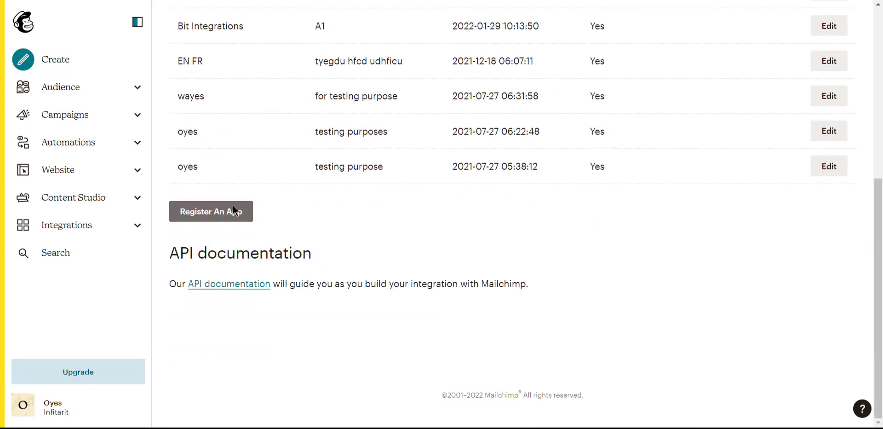
click(233, 208)
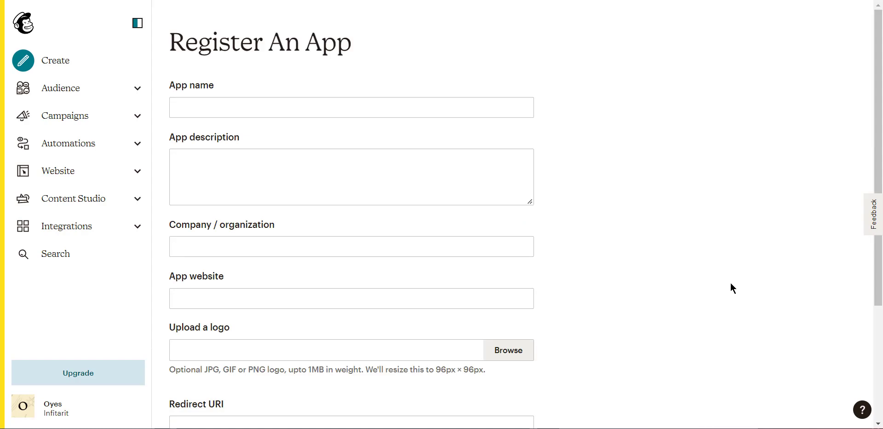
Name the new Mailchimp app test and copy the homepage URL from the integration settings into its App website
click(237, 109)
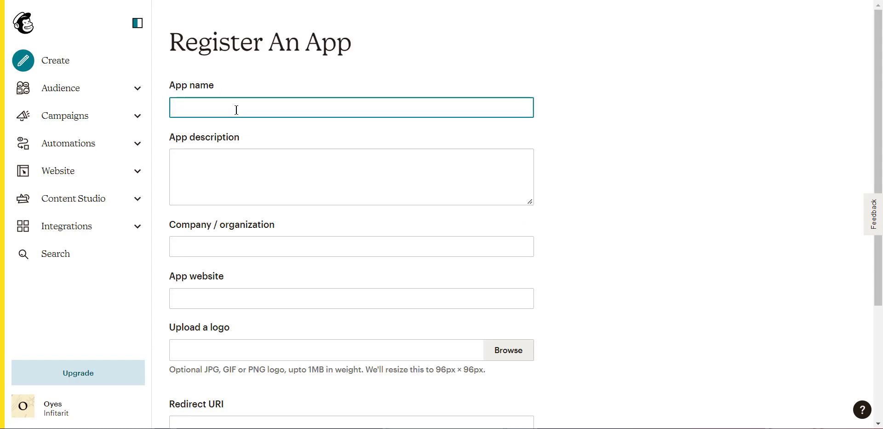
text(test)
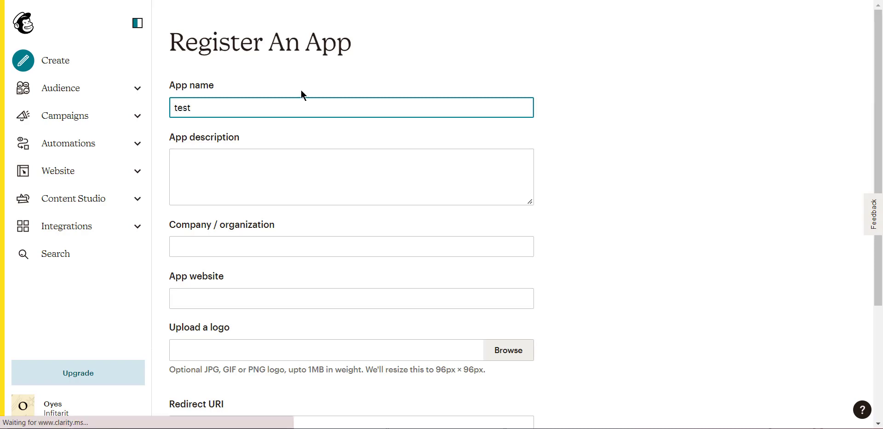
scroll(278, 236, down, 1)
click(180, 240)
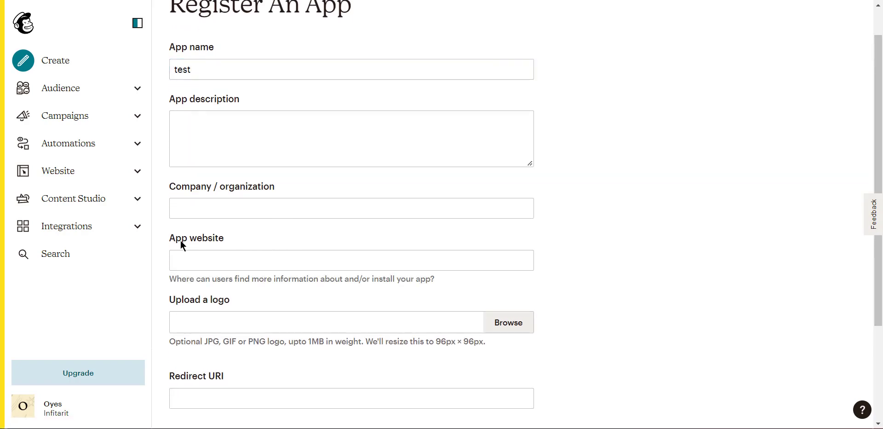
click(239, 372)
click(297, 43)
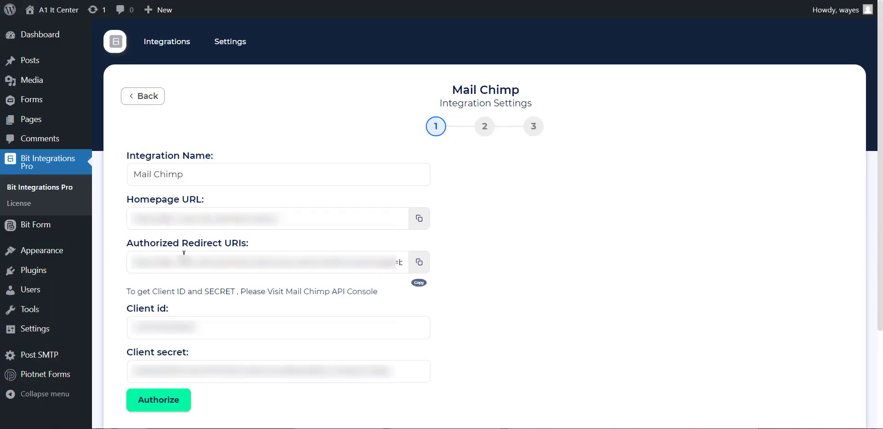
click(419, 218)
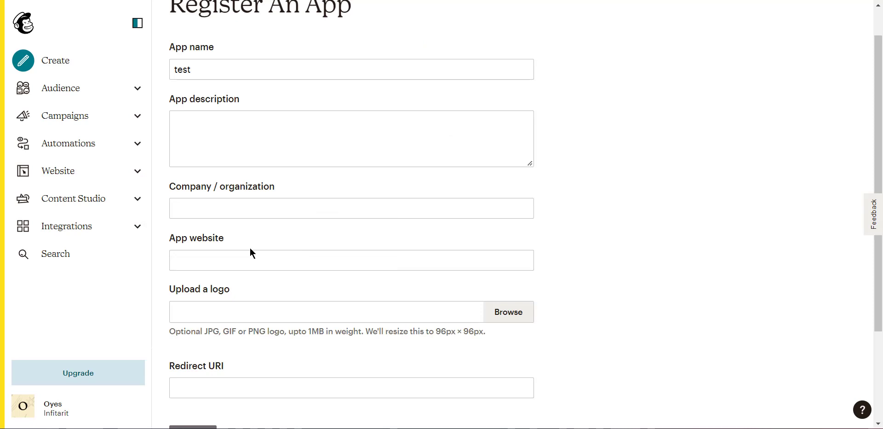
click(231, 258)
key(ctrl+v)
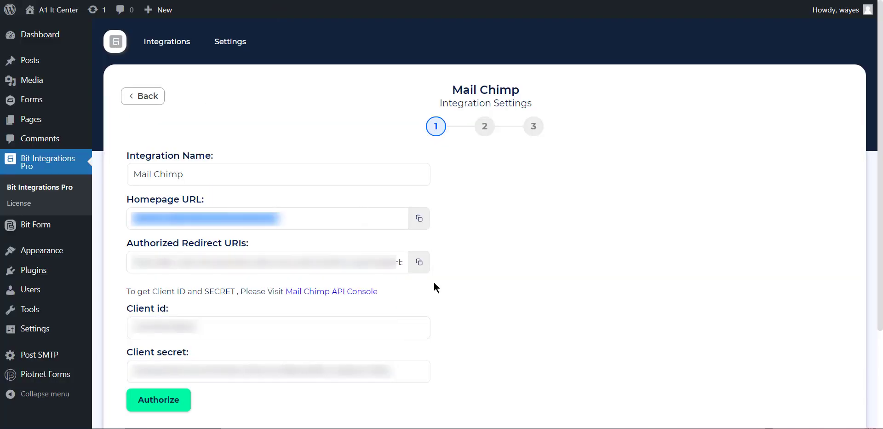
Copy the authorized redirect URI from the integration settings into the new app's Redirect URI
click(420, 262)
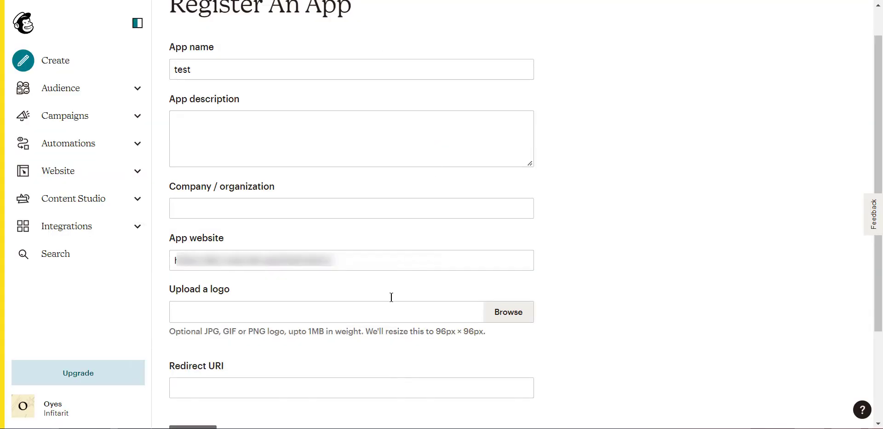
click(240, 387)
key(ctrl+v)
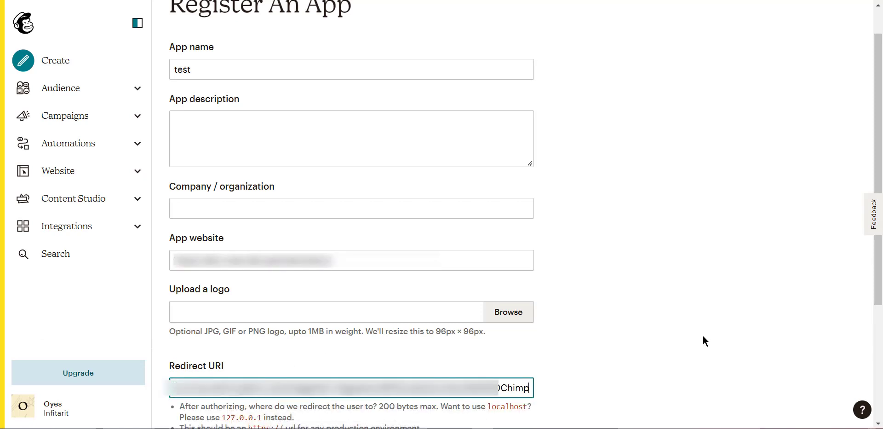
click(722, 306)
scroll(256, 424, down, 1)
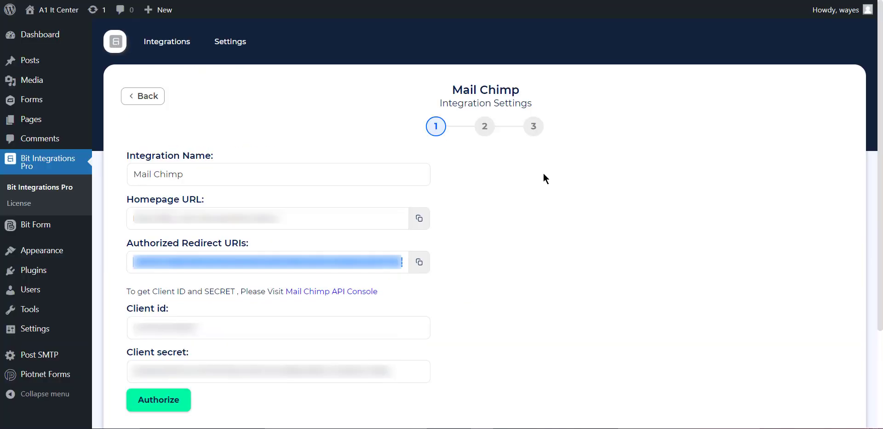
Authorize the Mail Chimp integration by logging in with the prefilled account credentials and allowing the Dev app access
click(566, 224)
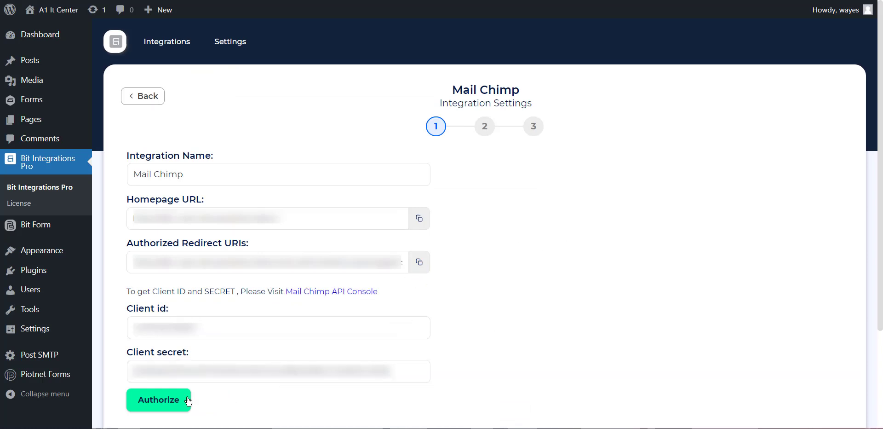
click(164, 406)
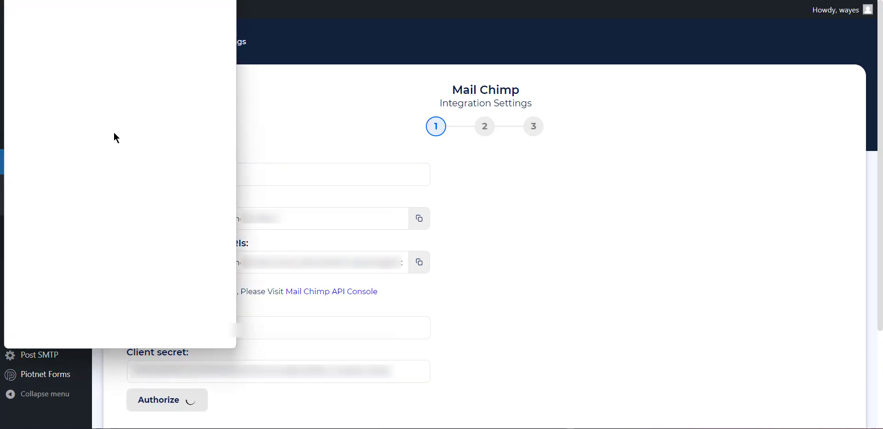
click(94, 224)
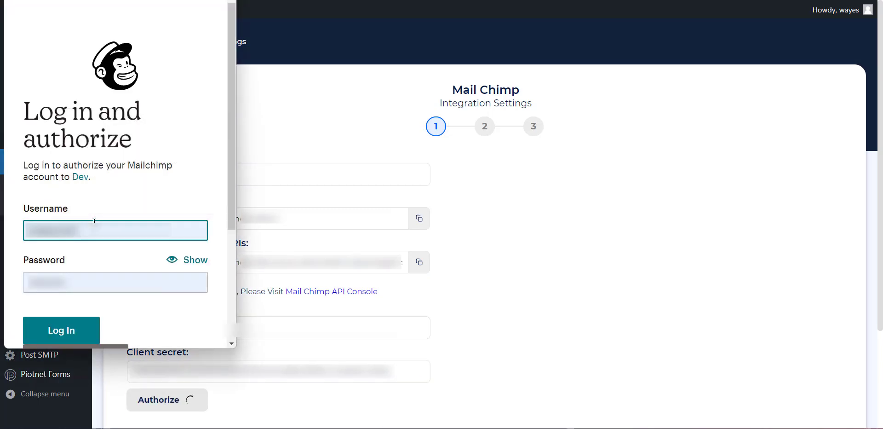
click(71, 329)
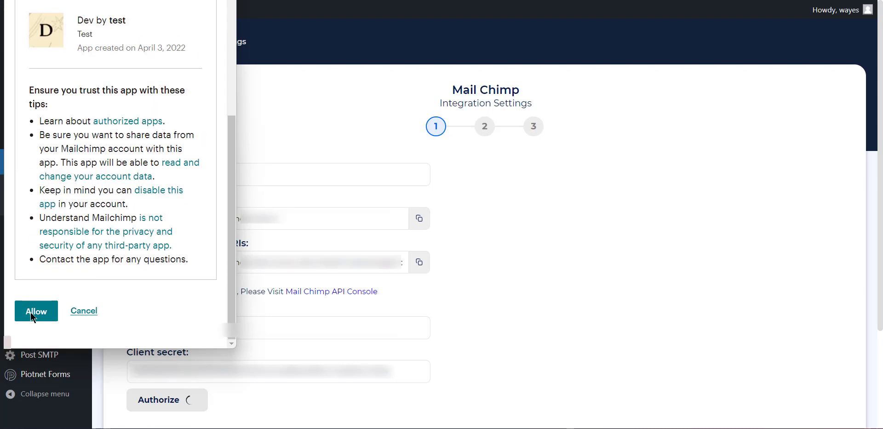
click(34, 313)
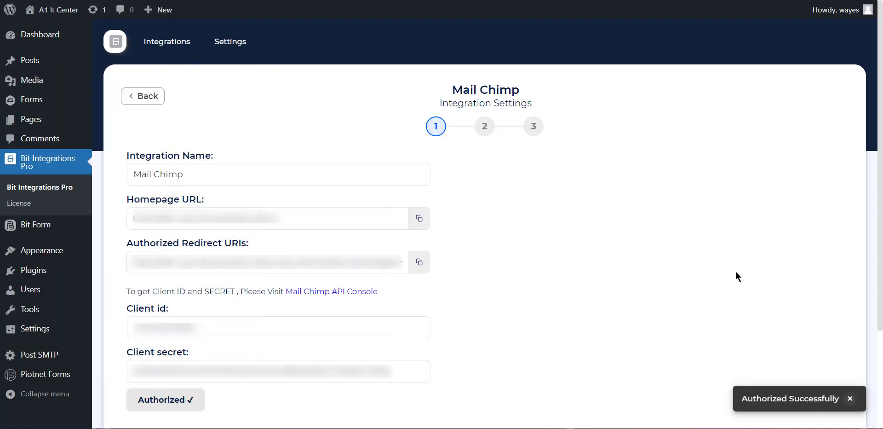
Continue to the second stage of the integration settings and select Bit Form as the audience list
scroll(736, 272, down, 2)
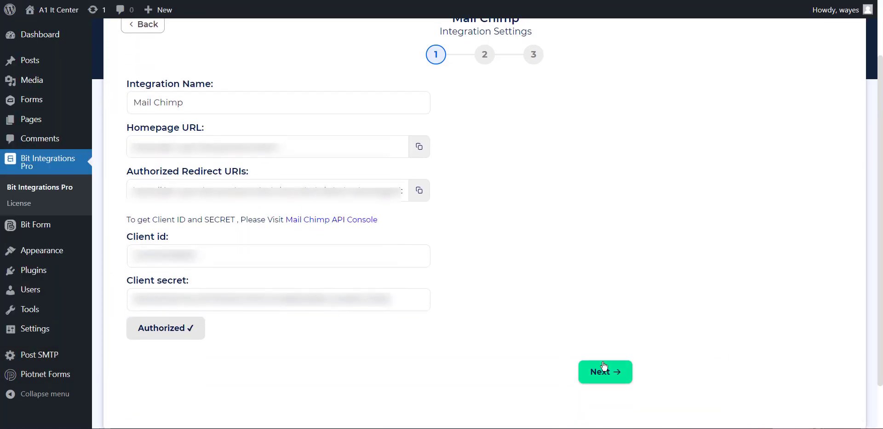
click(603, 375)
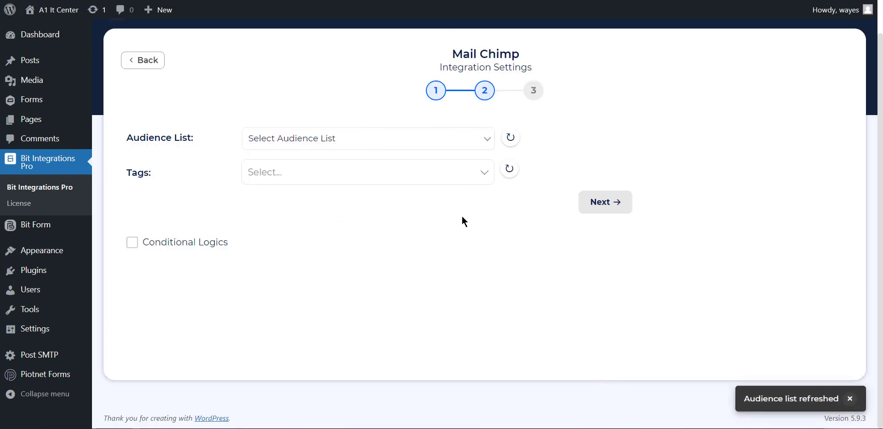
click(308, 146)
click(267, 167)
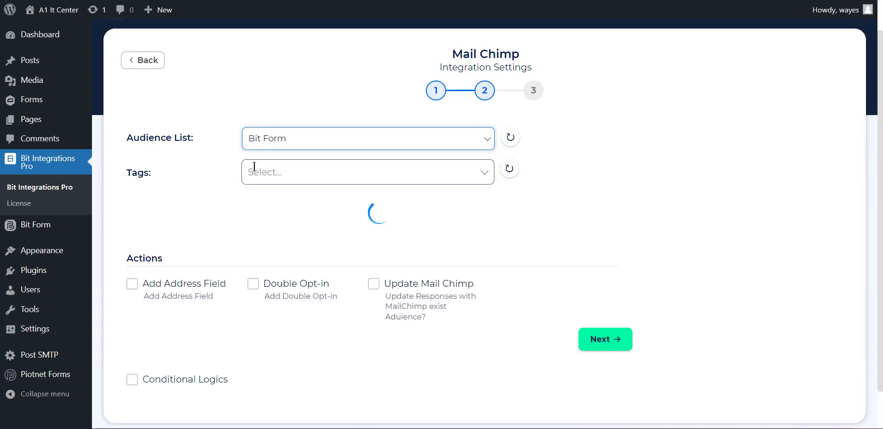
Add the tags Agency, Finance, Lead and Marketing to the integration
click(290, 179)
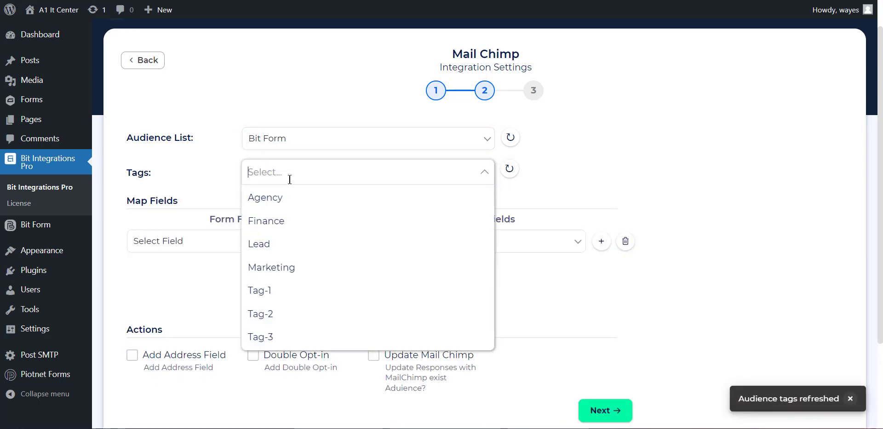
click(284, 196)
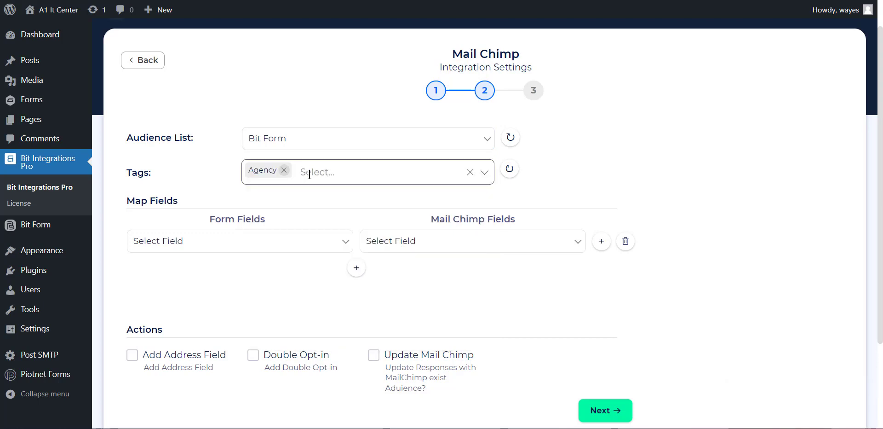
click(306, 174)
click(282, 221)
click(348, 170)
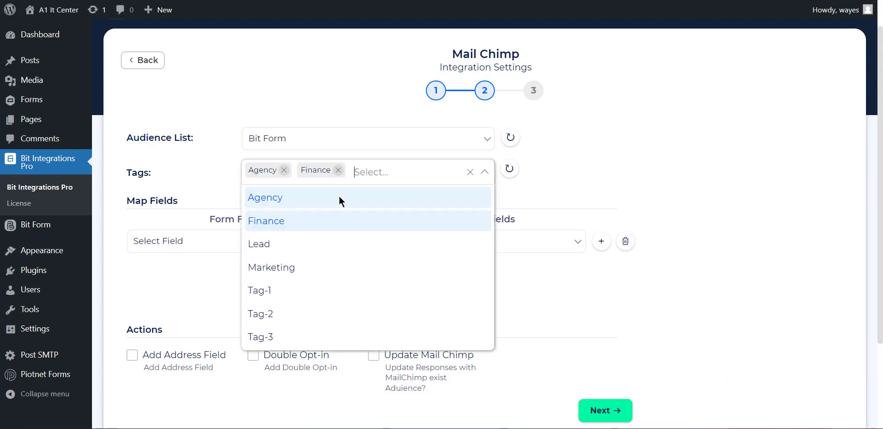
click(339, 242)
click(417, 173)
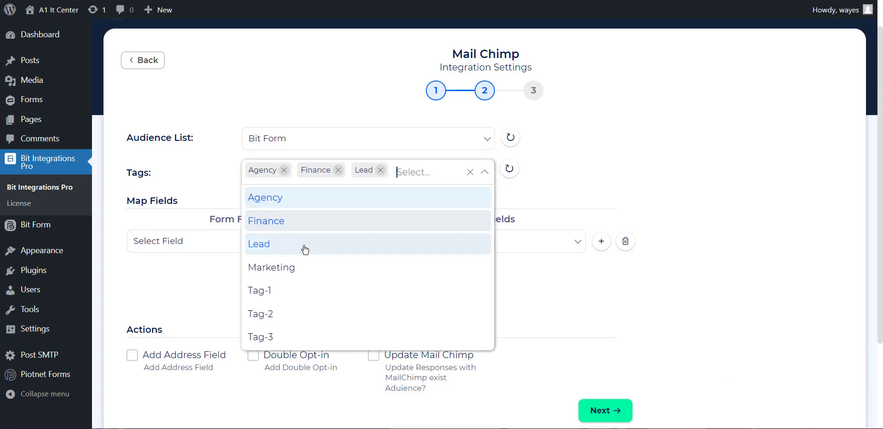
click(290, 267)
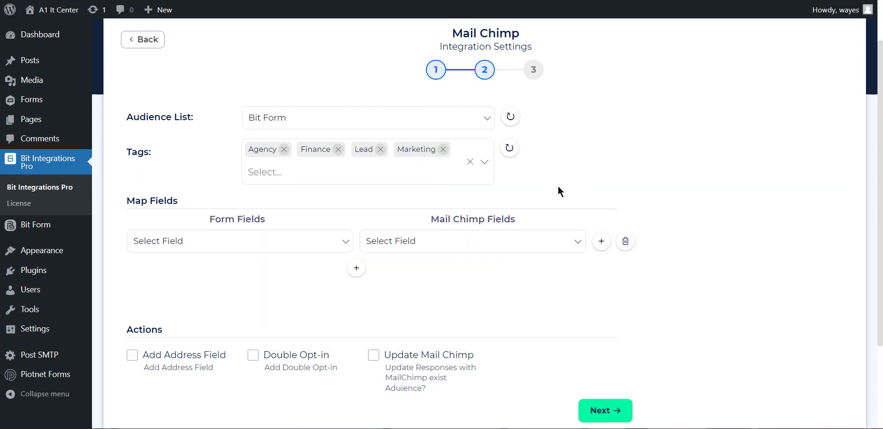
Map the form field Name - First to the Mail Chimp field First Name
click(258, 247)
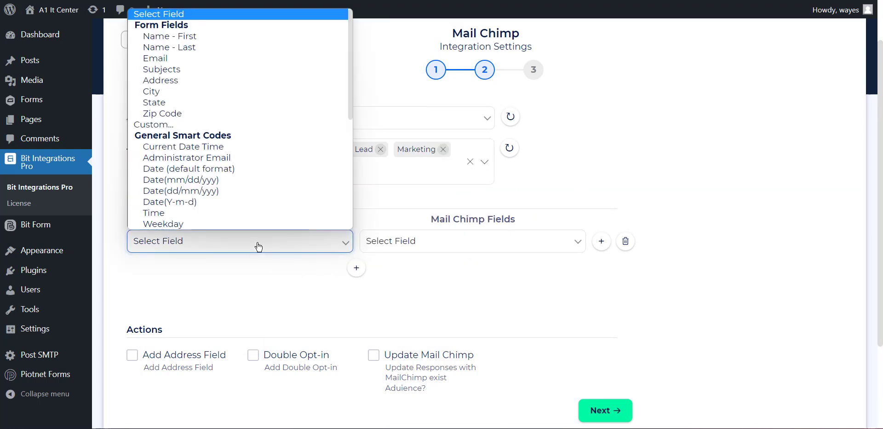
click(195, 37)
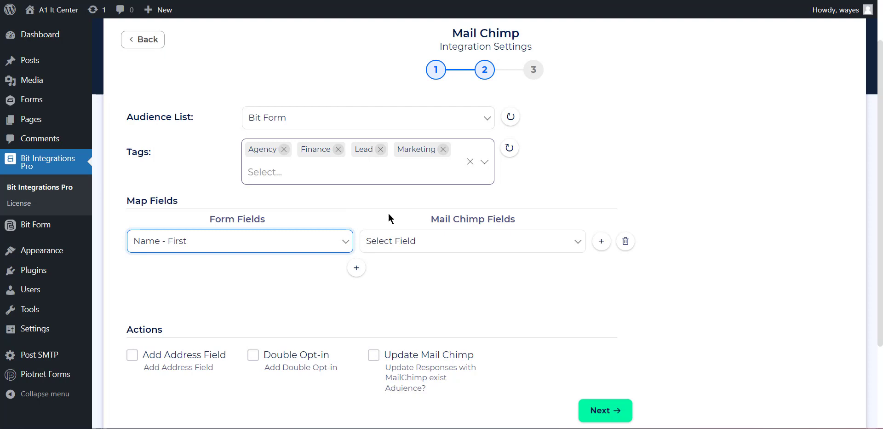
click(404, 239)
click(404, 272)
Add a second field mapping that links Name - Last to the Mail Chimp field Last Name
click(355, 267)
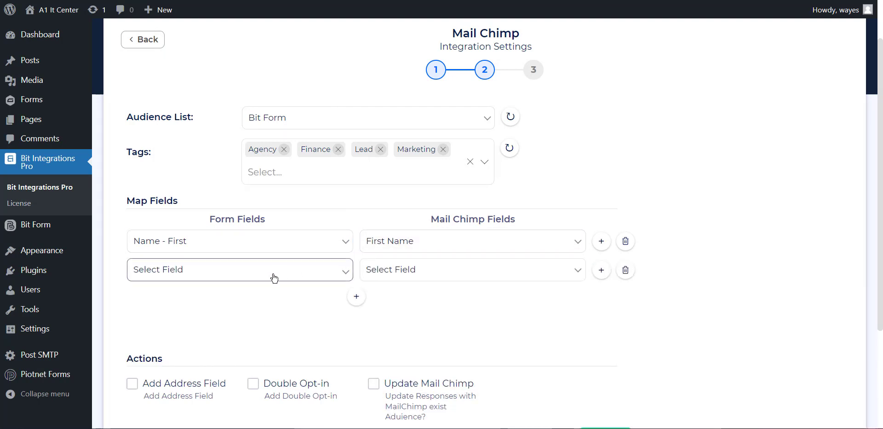
click(329, 272)
click(198, 75)
click(437, 270)
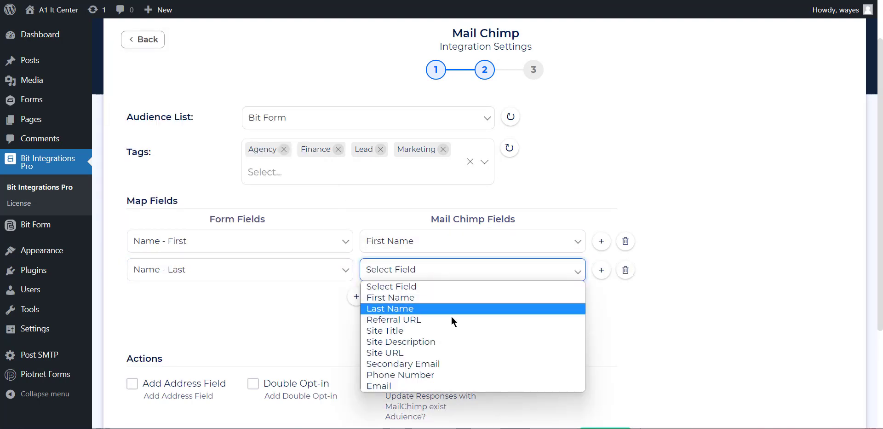
click(435, 309)
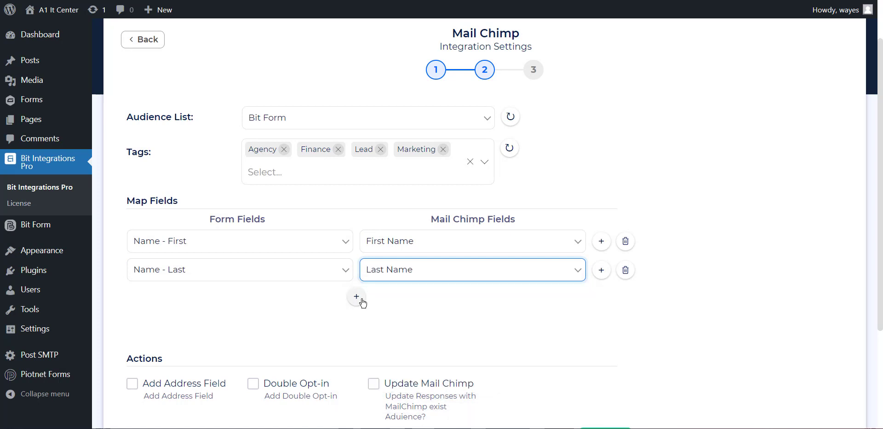
Add a third field mapping that links the form's Email to the Mail Chimp field Email
click(361, 299)
click(322, 298)
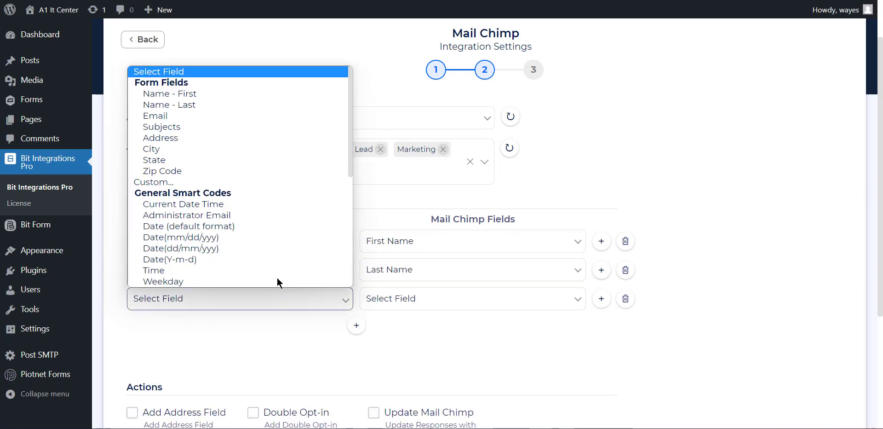
click(179, 109)
click(265, 308)
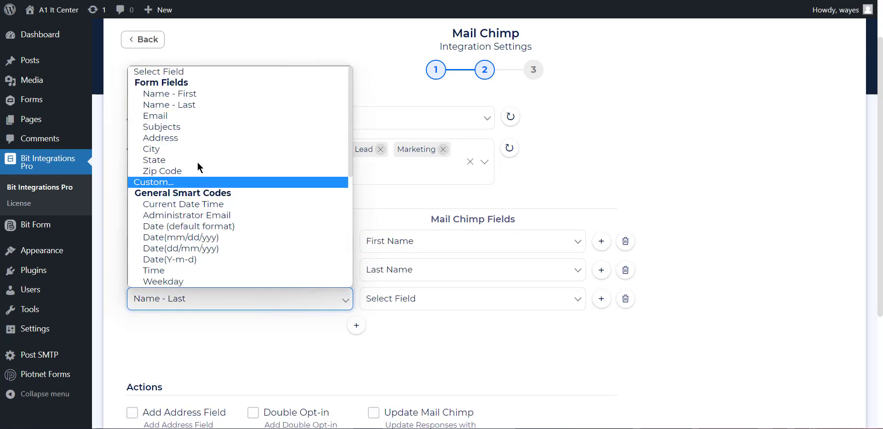
click(171, 115)
click(440, 298)
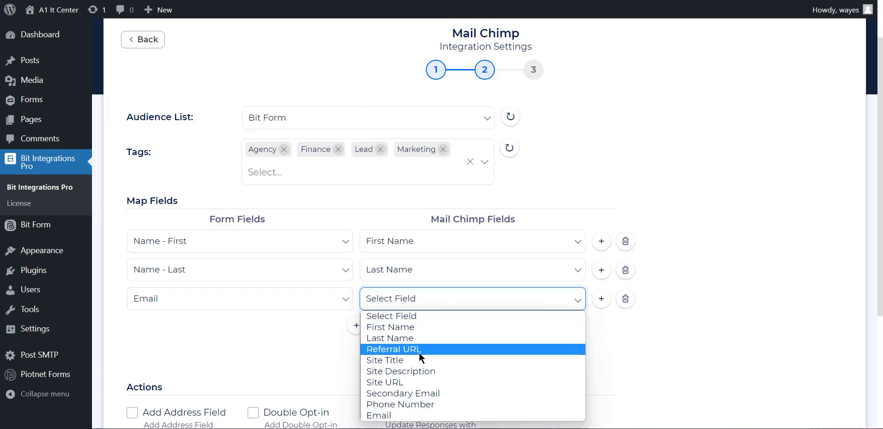
click(404, 414)
Enable the Add Address Field action for the Mail Chimp integration
scroll(711, 324, down, 2)
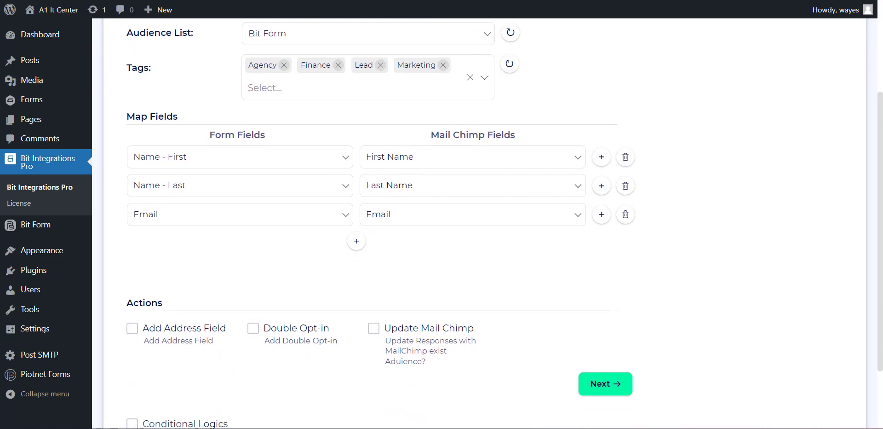
click(132, 328)
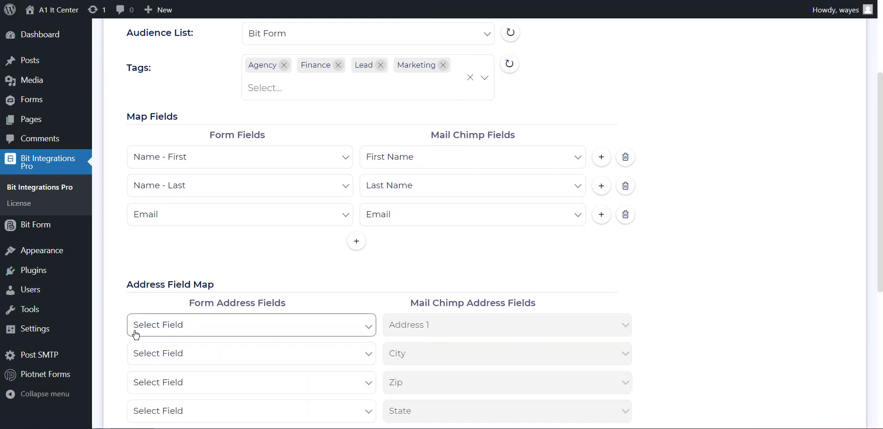
scroll(138, 332, down, 2)
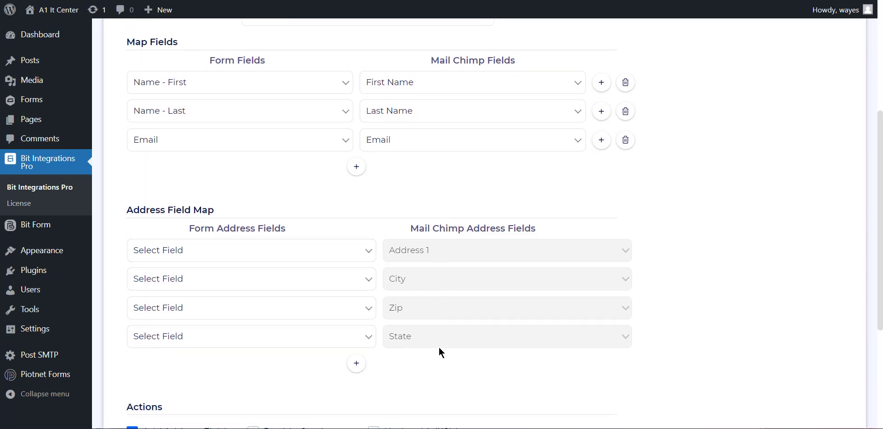
scroll(441, 223, down, 2)
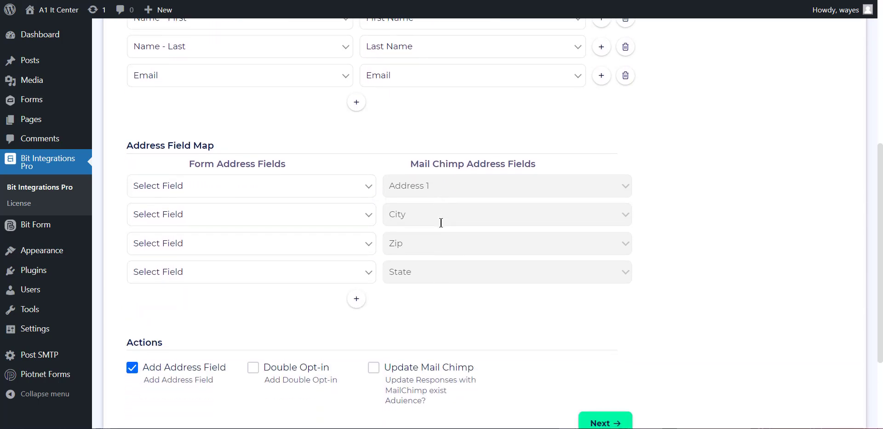
Map the form fields Address, City, Zip Code and State to the Mail Chimp fields Address 1, City, Zip and State
click(218, 186)
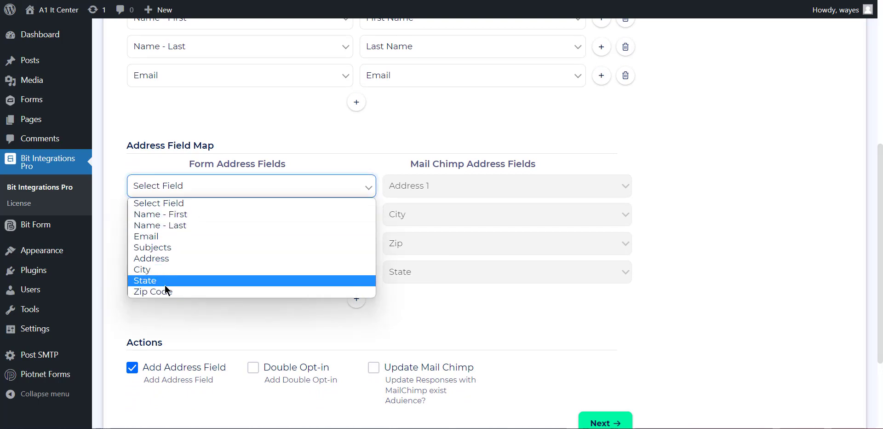
click(191, 247)
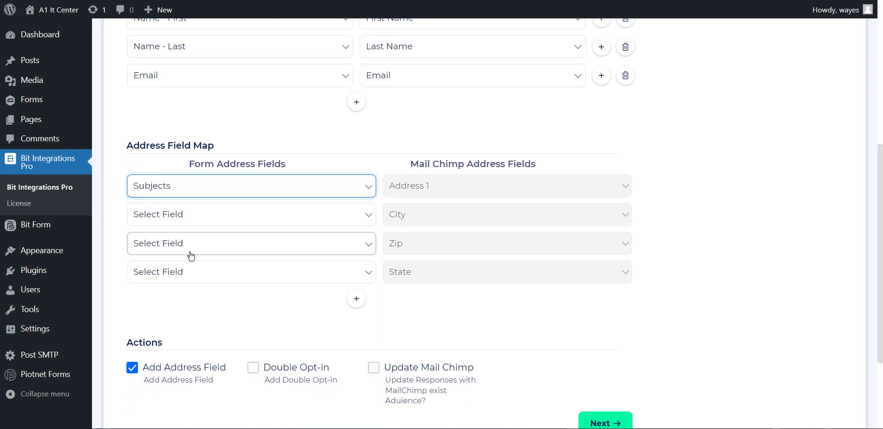
click(243, 192)
click(167, 259)
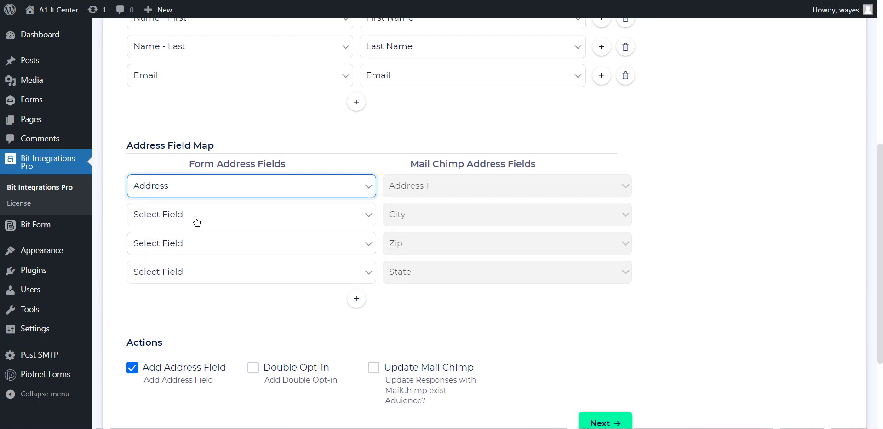
click(196, 217)
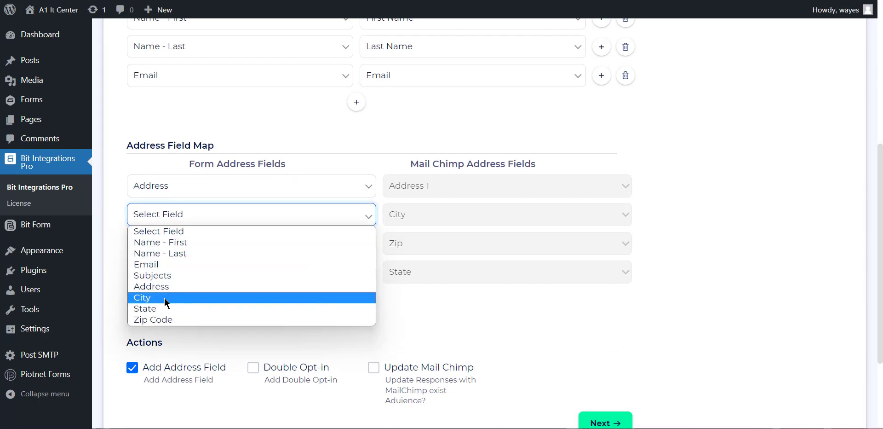
click(164, 297)
click(192, 253)
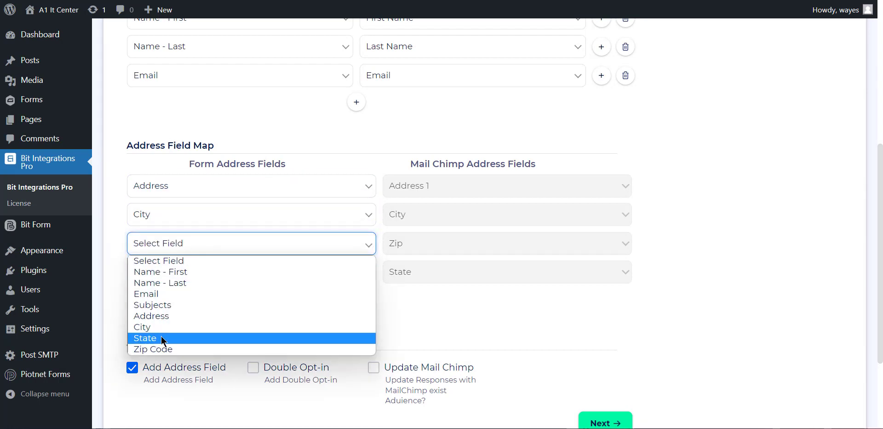
click(166, 349)
click(238, 281)
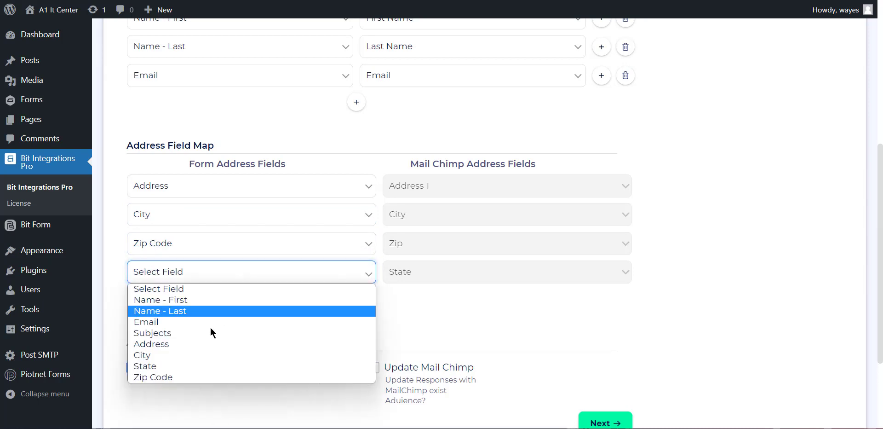
click(180, 368)
scroll(213, 308, down, 1)
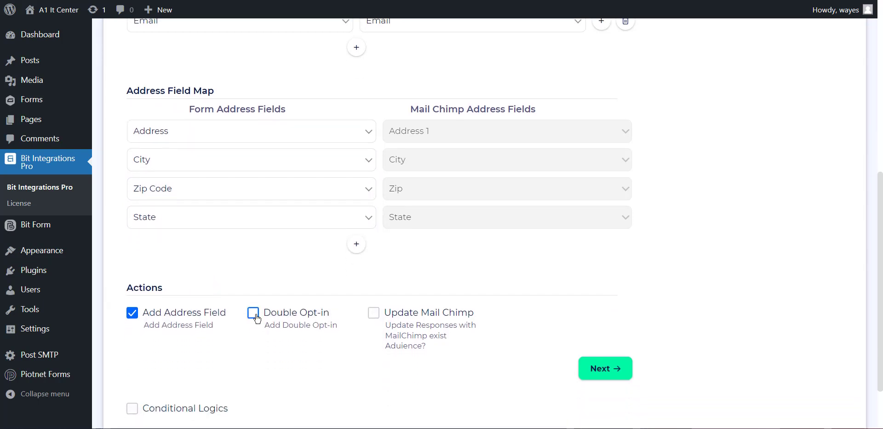
click(254, 314)
click(254, 315)
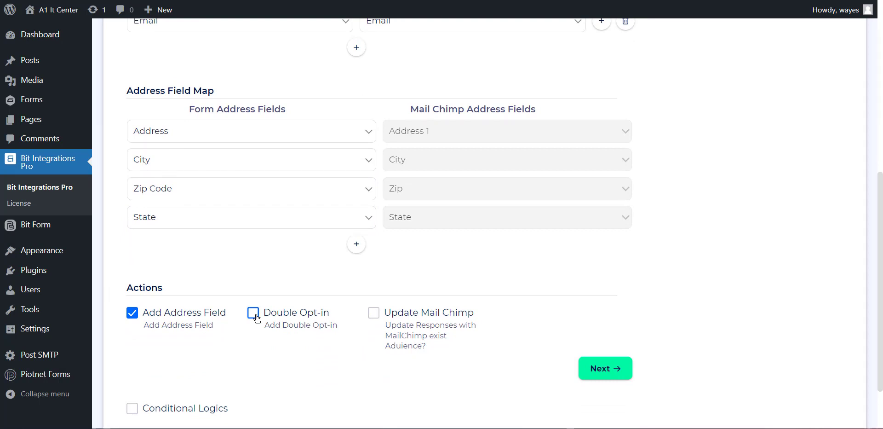
click(373, 316)
click(373, 317)
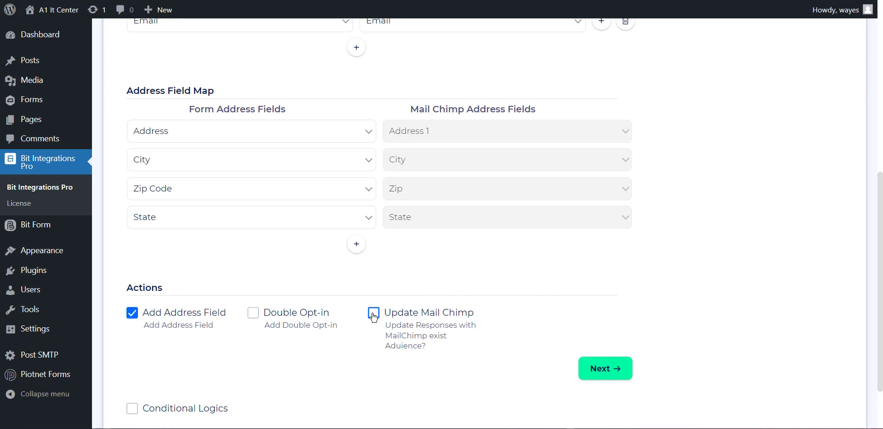
Proceed to the final stage of the integration setup, then finish and save the Mail Chimp integration
click(609, 376)
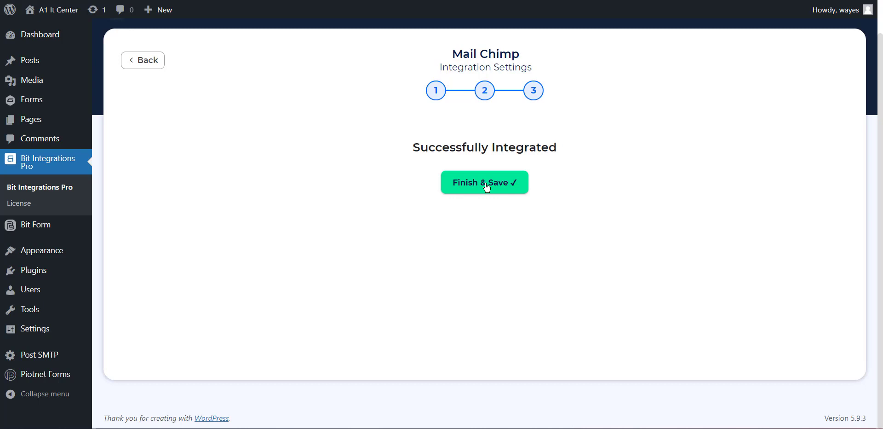
click(487, 187)
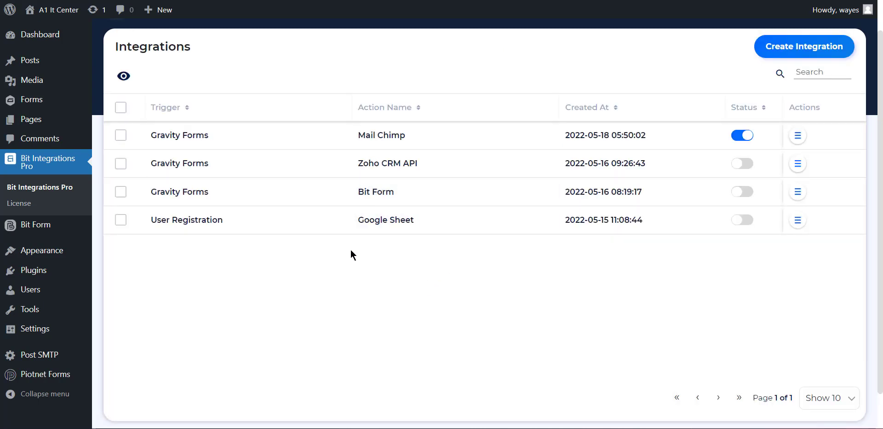
Switch to the Gravity Form page and fill in the contact's first name, last name and e-mail
click(530, 0)
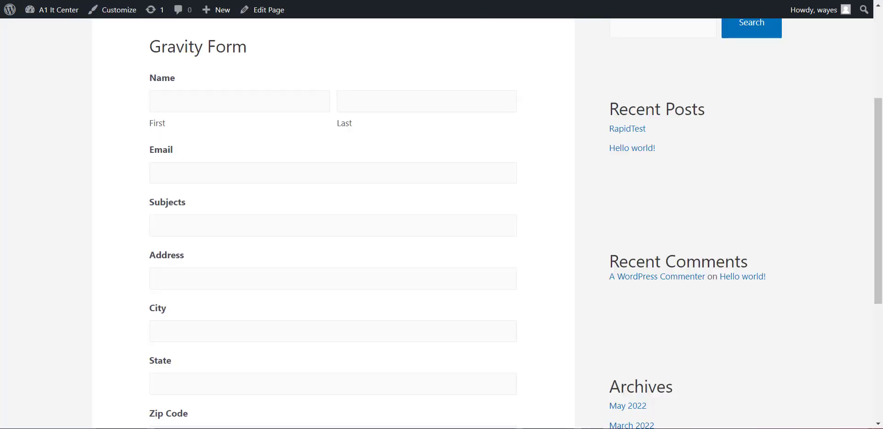
click(253, 97)
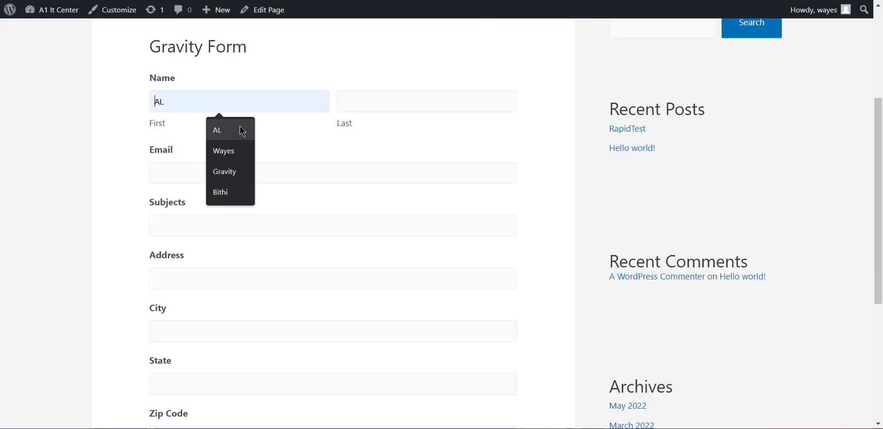
click(220, 129)
click(396, 102)
click(413, 138)
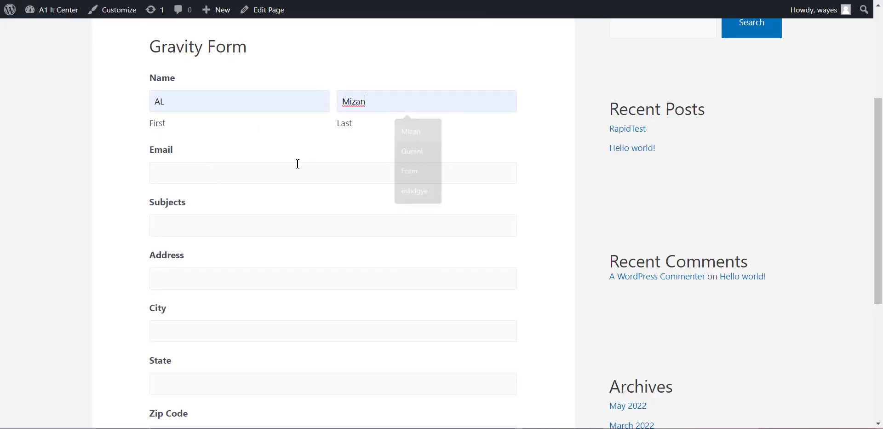
click(256, 178)
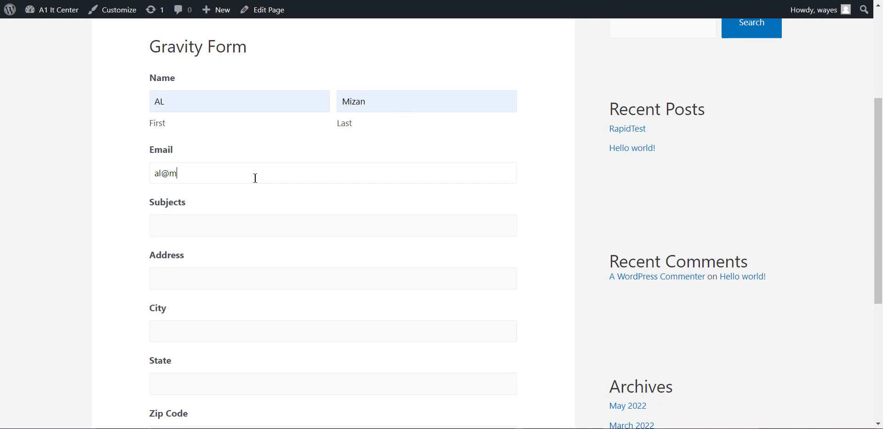
Enter Test as the subject, fill in the contact's address, city, state and zip code, and submit the form without saving the address in the browser
click(198, 281)
text(Balia)
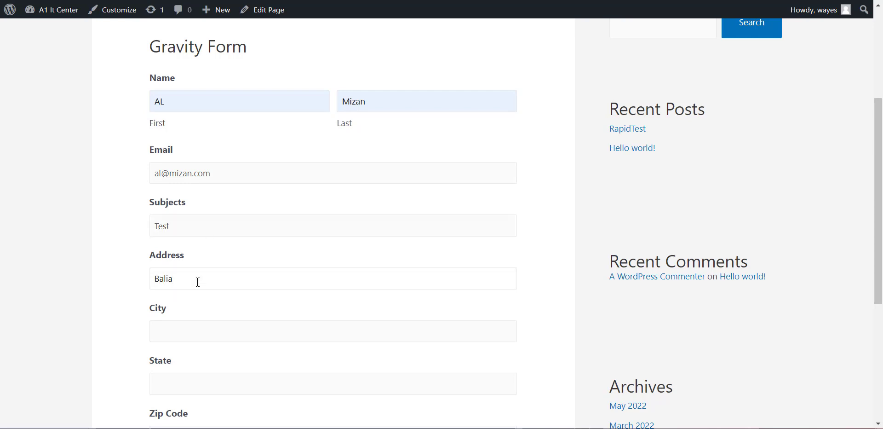
text(ghatta)
click(194, 323)
text(Rajshahi)
scroll(193, 318, down, 2)
click(180, 312)
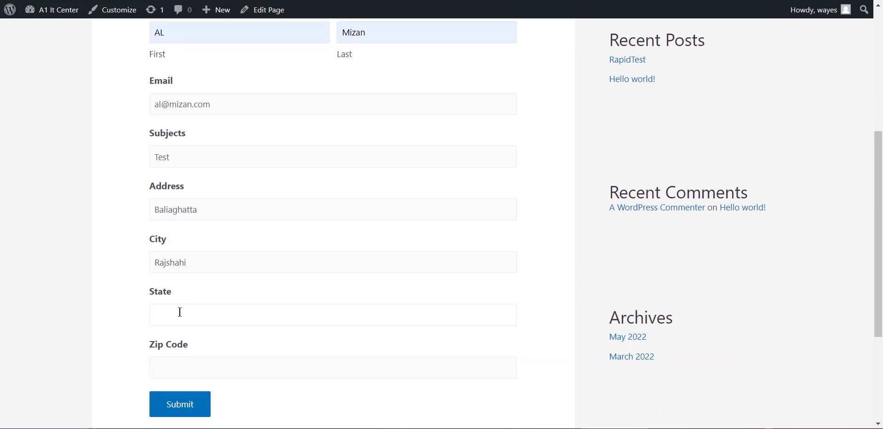
text(Dhaka)
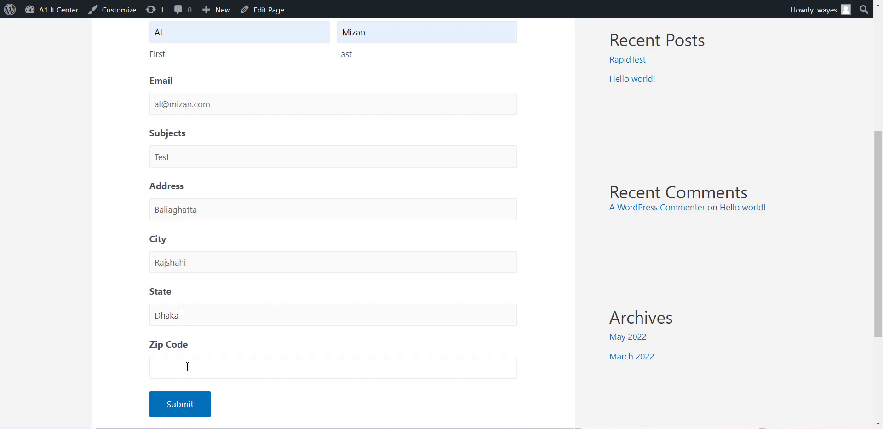
click(184, 404)
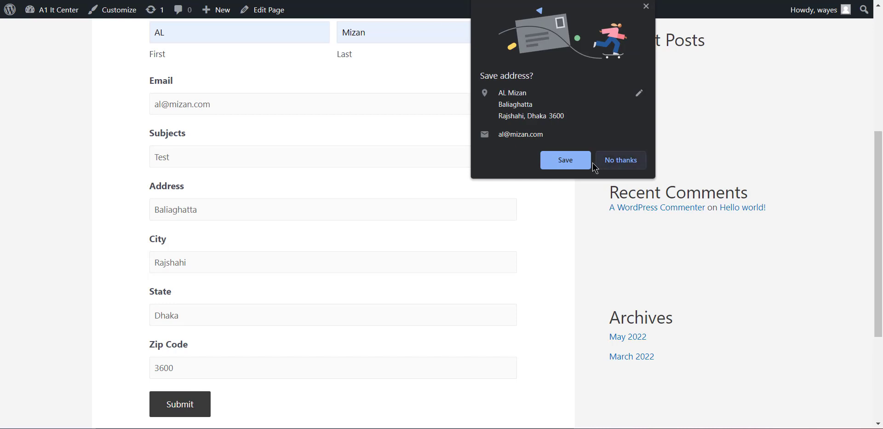
click(634, 161)
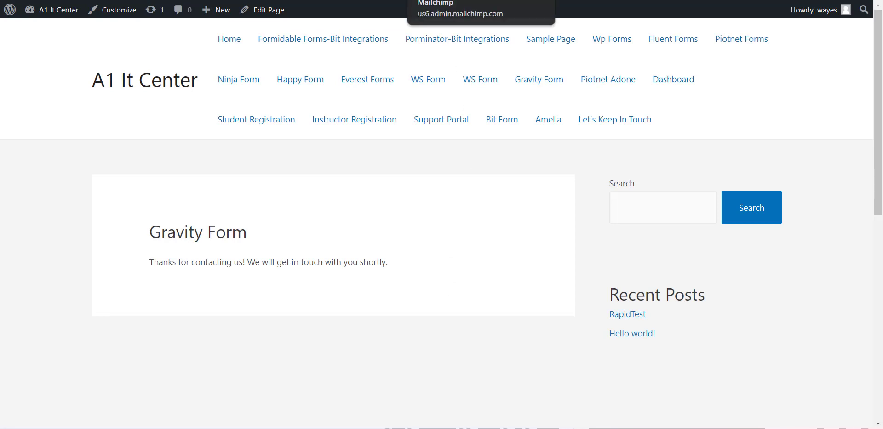
Switch to Mailchimp and check the new contact's name, address, tags and email marketing status in the contacts table
click(442, 1)
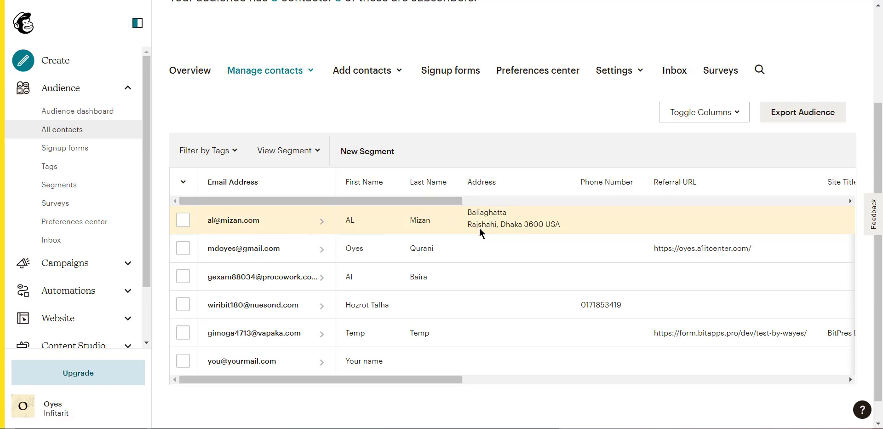
drag(422, 201, 683, 210)
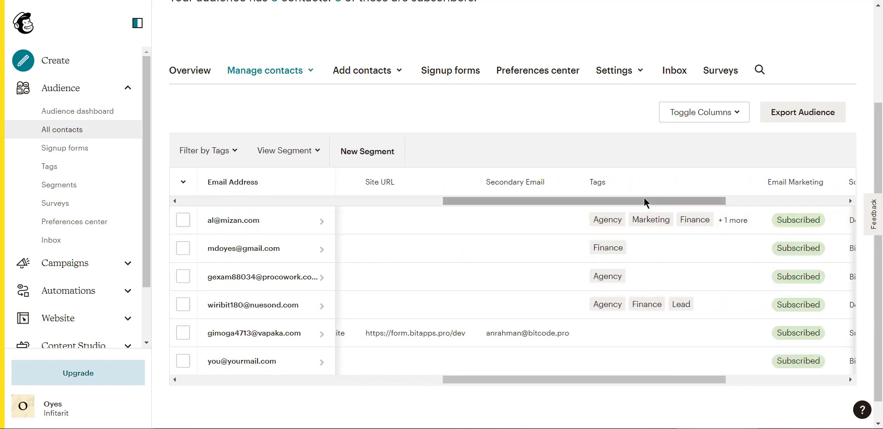
drag(644, 199, 755, 220)
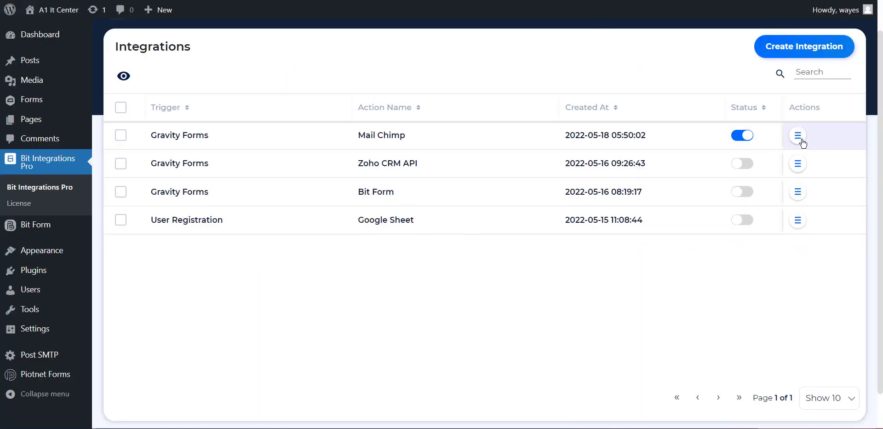
Back in Bit Integrations Pro, review the status and response in the Mail Chimp integration's timeline, then return to the integrations list
click(796, 139)
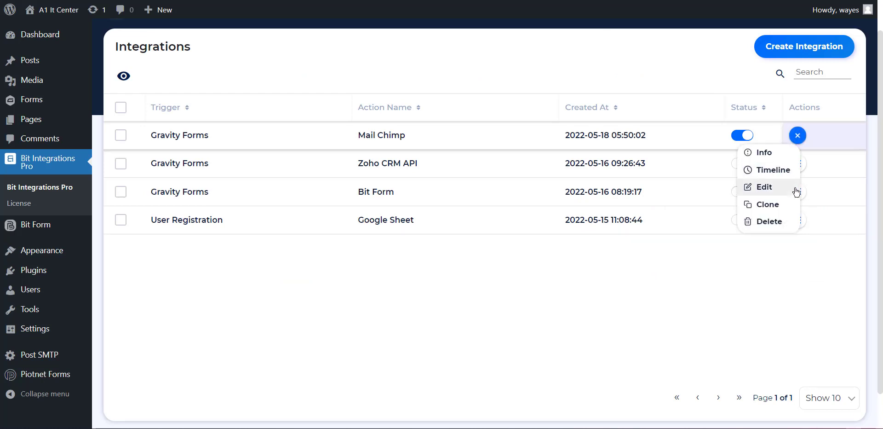
click(776, 175)
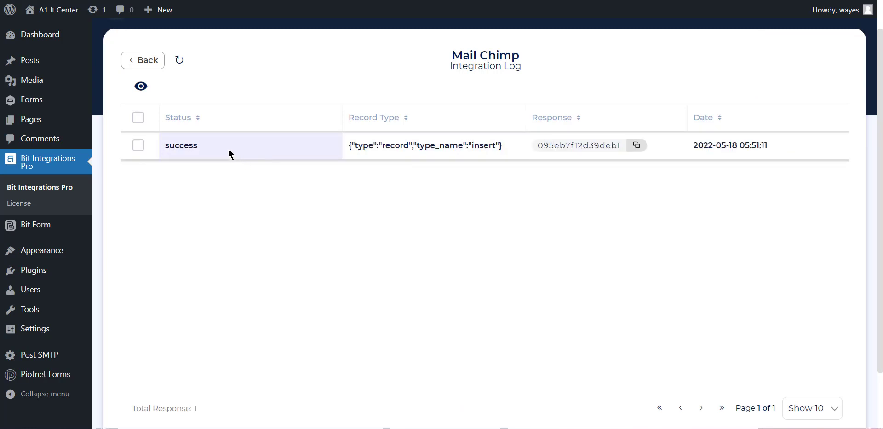
drag(228, 148, 158, 144)
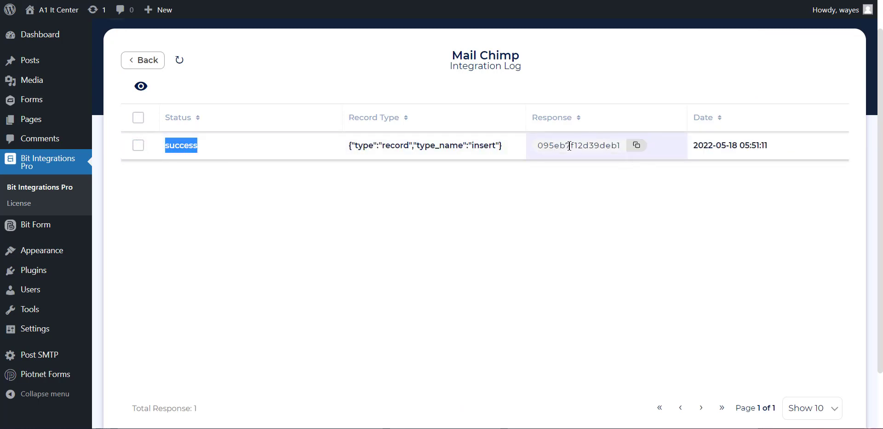
drag(569, 147, 653, 173)
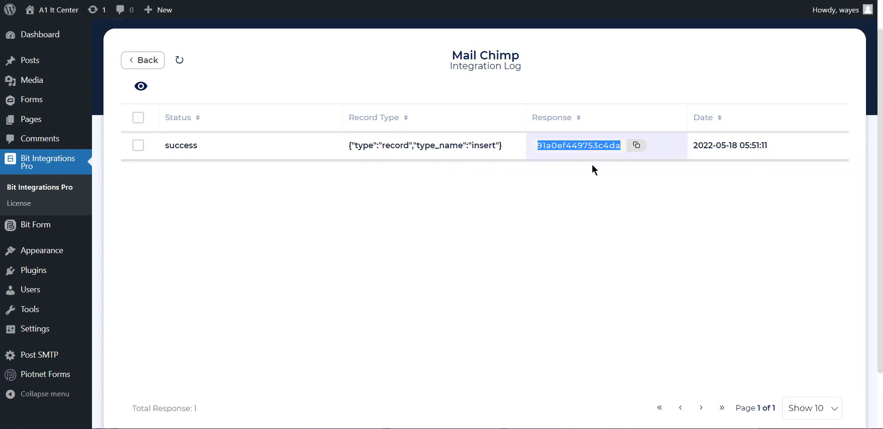
click(142, 66)
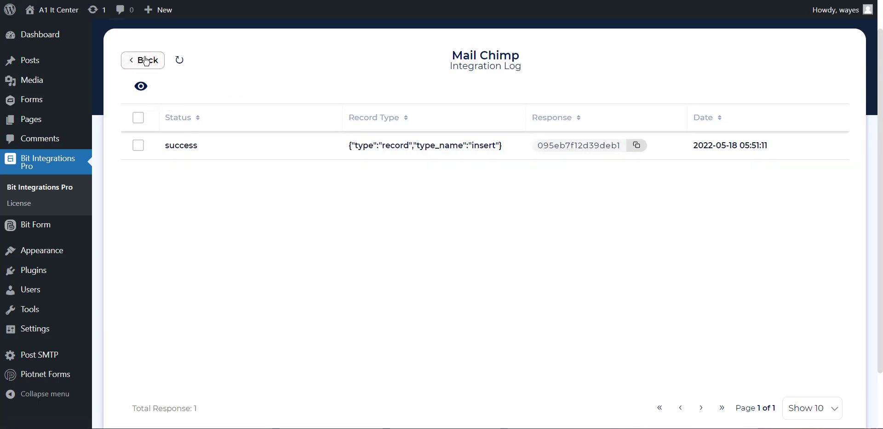
Edit the Mail Chimp integration to enable the Double Opt-in action and update it
click(798, 171)
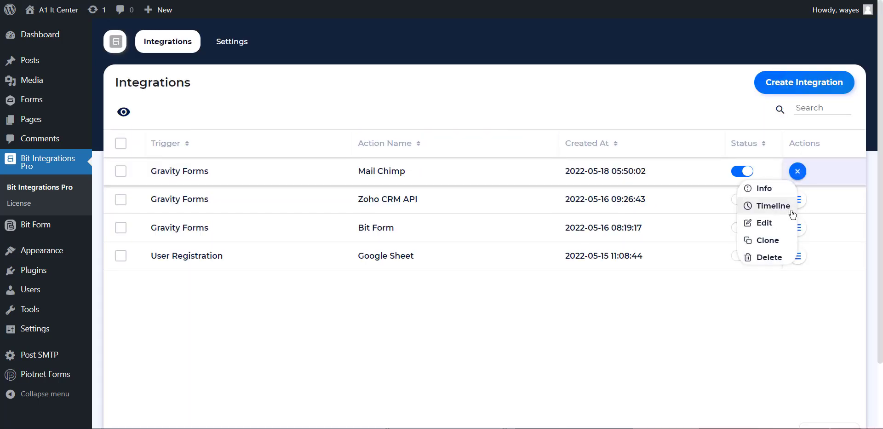
click(762, 224)
scroll(470, 212, down, 1)
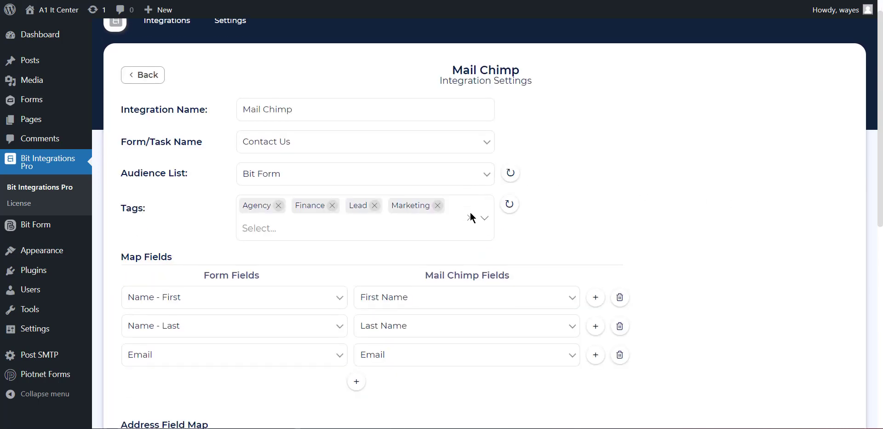
scroll(470, 212, down, 6)
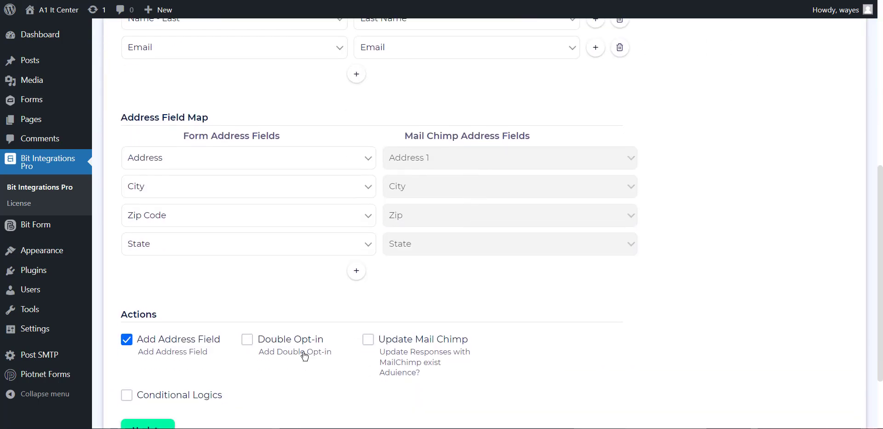
scroll(305, 341, down, 1)
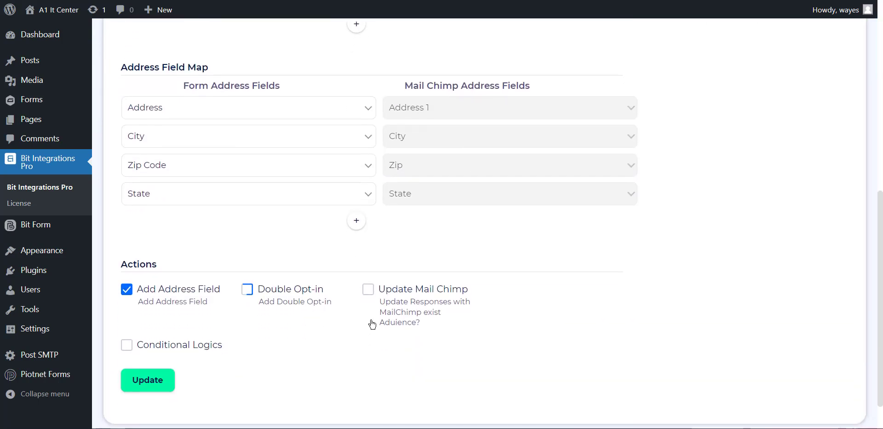
click(256, 292)
scroll(353, 294, down, 1)
click(145, 359)
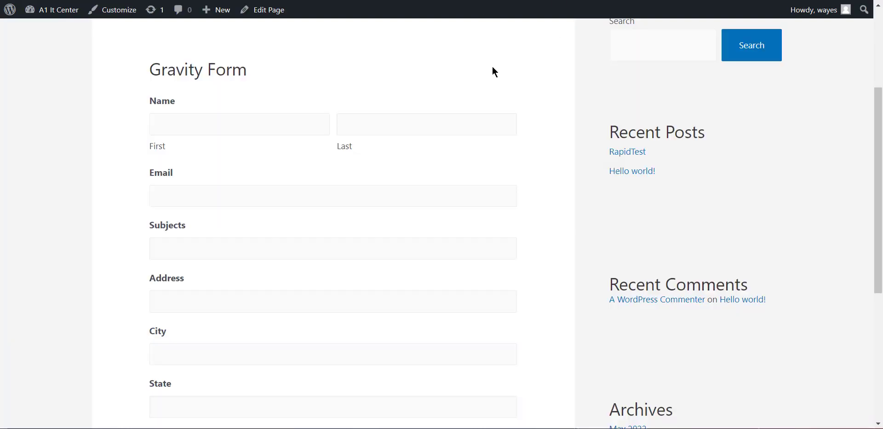
On the Gravity Form page, fill in the contact's first name, last name and email address
click(228, 128)
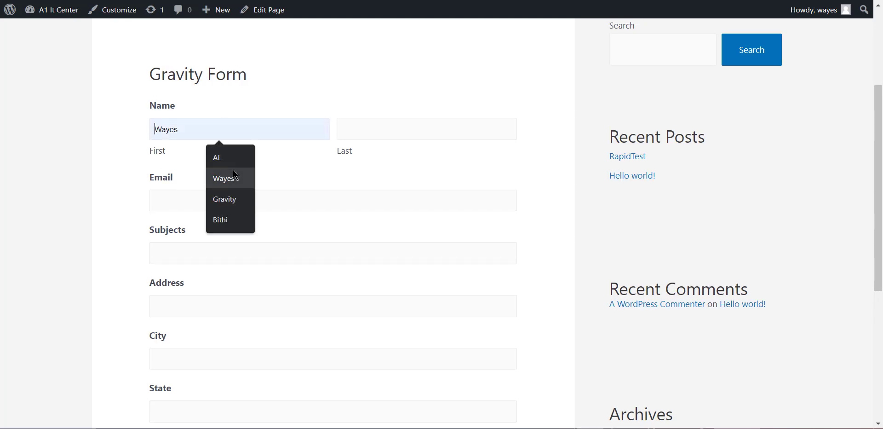
click(224, 178)
click(368, 129)
click(419, 185)
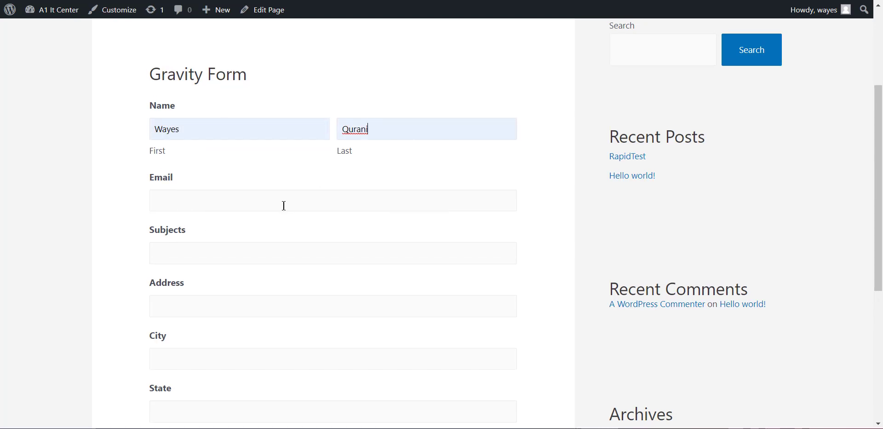
click(283, 205)
key(ctrl+v)
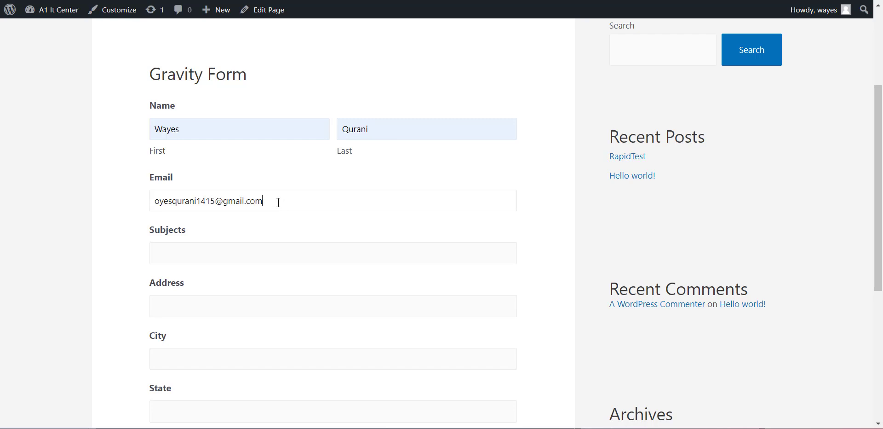
drag(282, 201, 154, 200)
key(ctrl+c)
click(235, 206)
Enter Test as the subject and submit the form with the address fields left empty
click(226, 249)
text(Test)
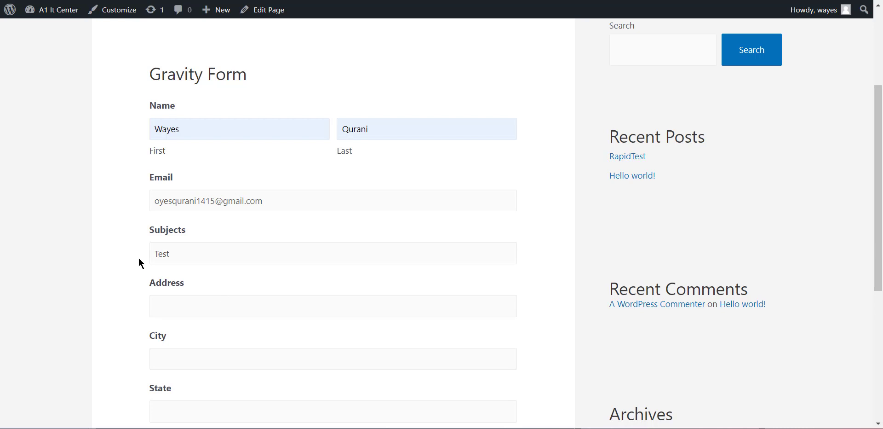
scroll(139, 261, down, 4)
click(166, 340)
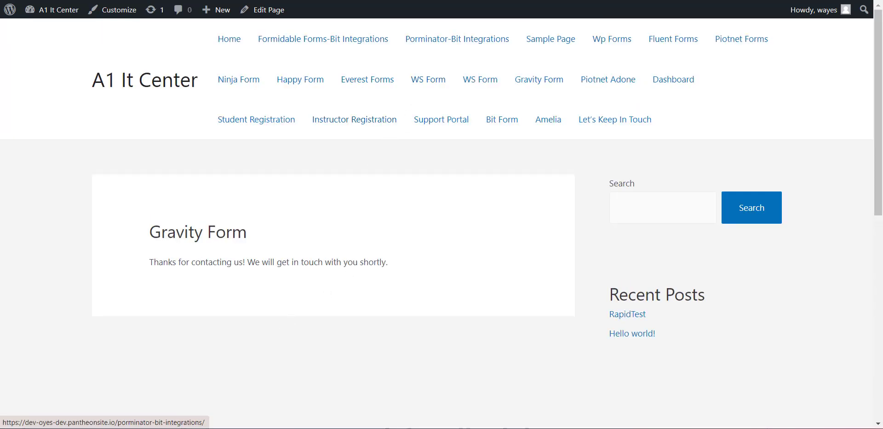
Switch to Mailchimp and check the Bit Form audience's contacts table for the new submission
click(442, 1)
scroll(369, 332, down, 1)
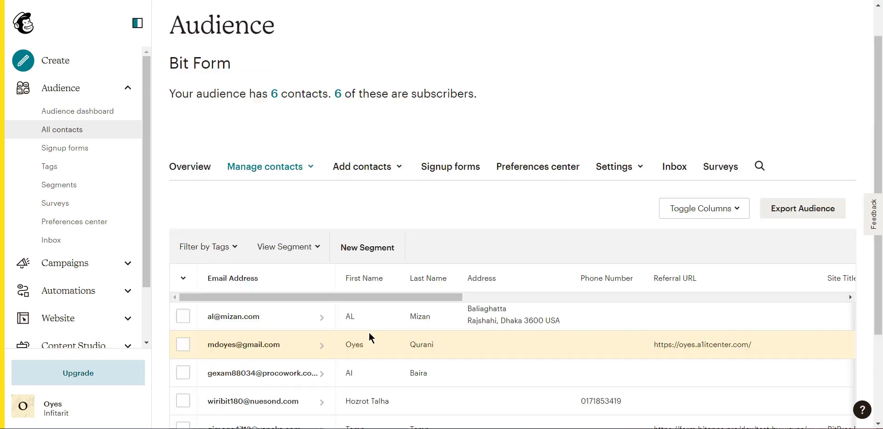
scroll(369, 338, down, 1)
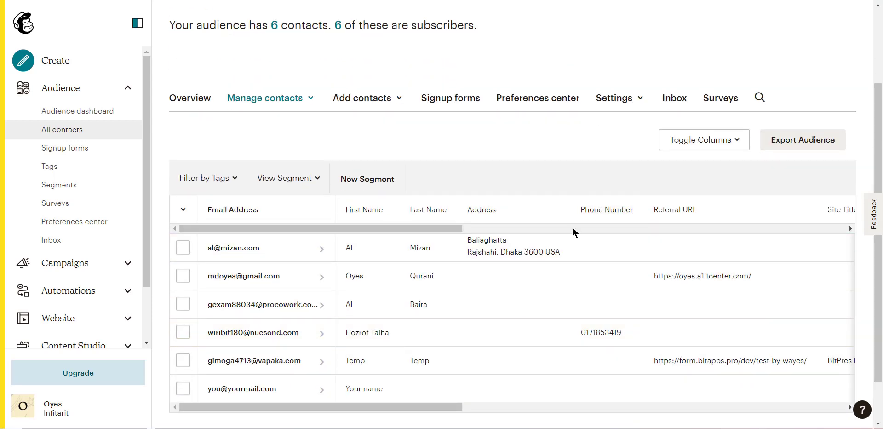
Switch to Gmail, open the "Bit Form: Please Confirm Subscription" email and confirm the subscription through its link, completing the reCAPTCHA
click(479, 1)
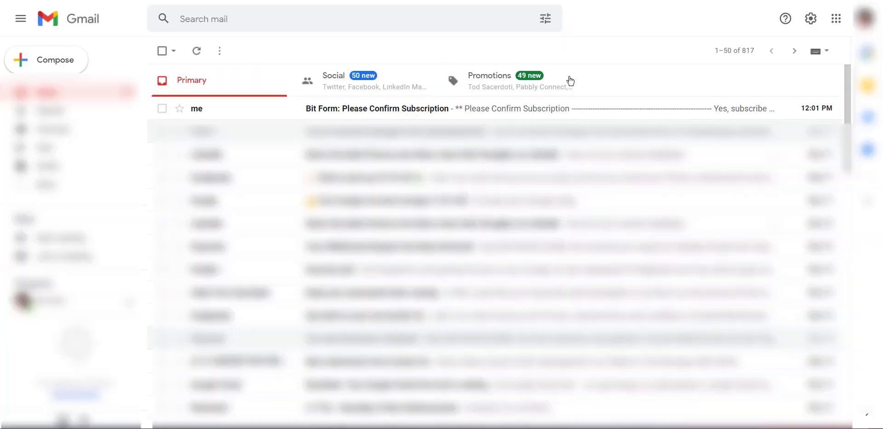
click(415, 113)
scroll(428, 136, down, 1)
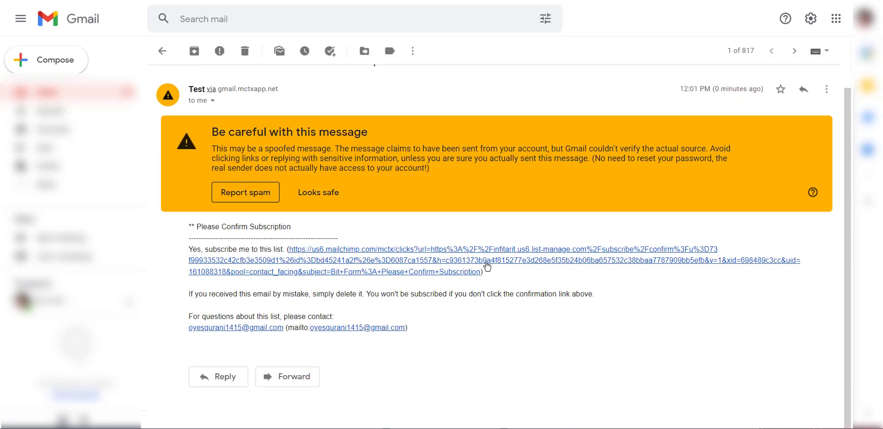
click(351, 270)
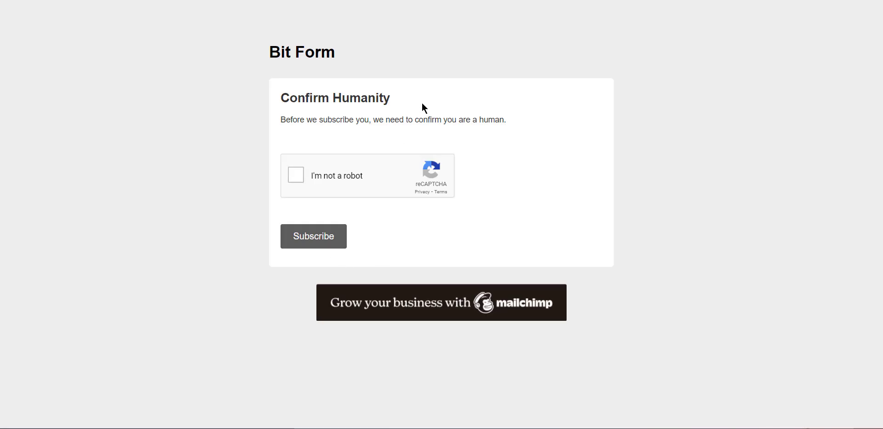
click(303, 176)
click(309, 245)
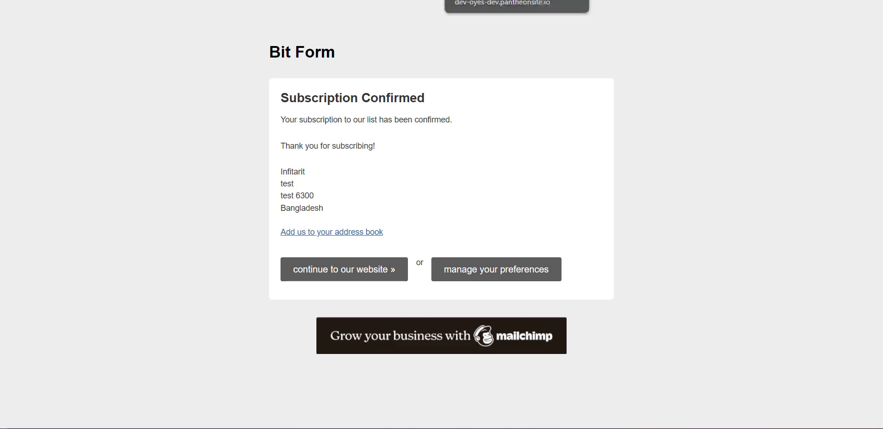
Return to Mailchimp, reload the audience's contacts and look for the newly confirmed subscriber
click(407, 0)
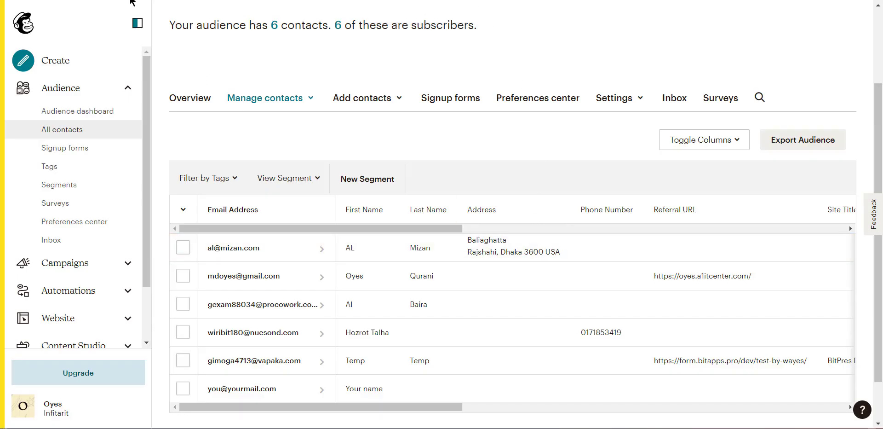
click(39, 0)
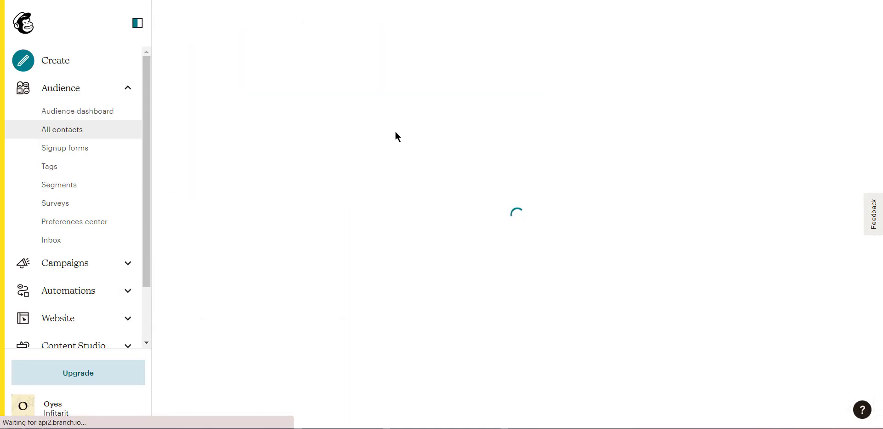
scroll(438, 245, down, 2)
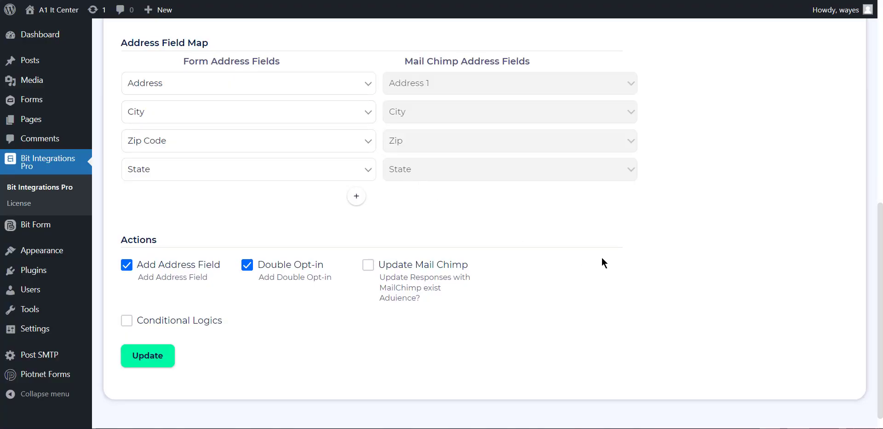
In the Mail Chimp integration's actions, disable Double Opt-in, enable Update Mail Chimp and update the integration
scroll(602, 258, up, 1)
click(275, 280)
scroll(562, 271, down, 1)
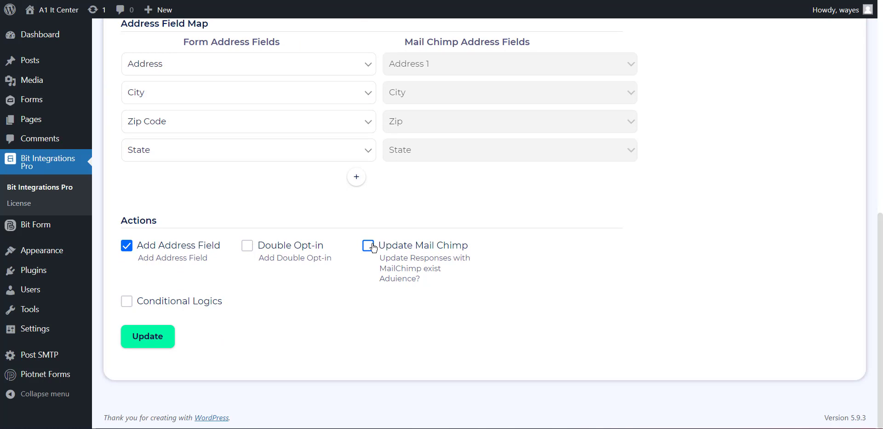
click(369, 245)
click(163, 337)
Switch to the Gravity Form page and enter the contact's changed first name and the same last name
key(ctrl+Tab)
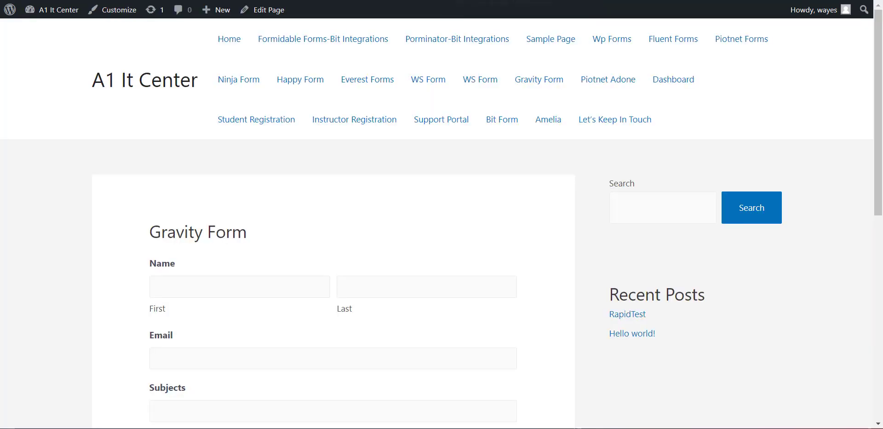
scroll(403, 226, down, 1)
click(227, 227)
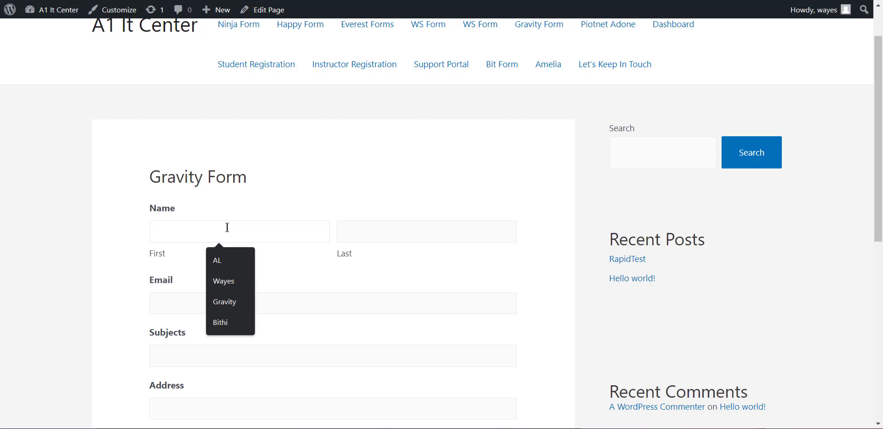
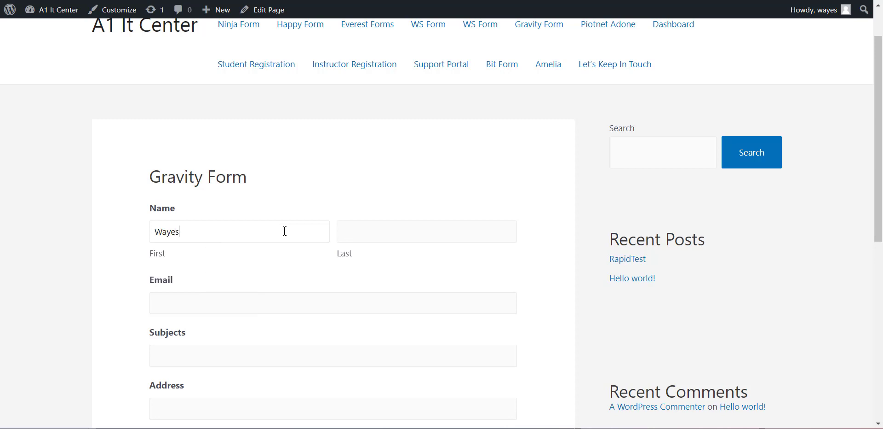
key(ctrl+a)
click(388, 229)
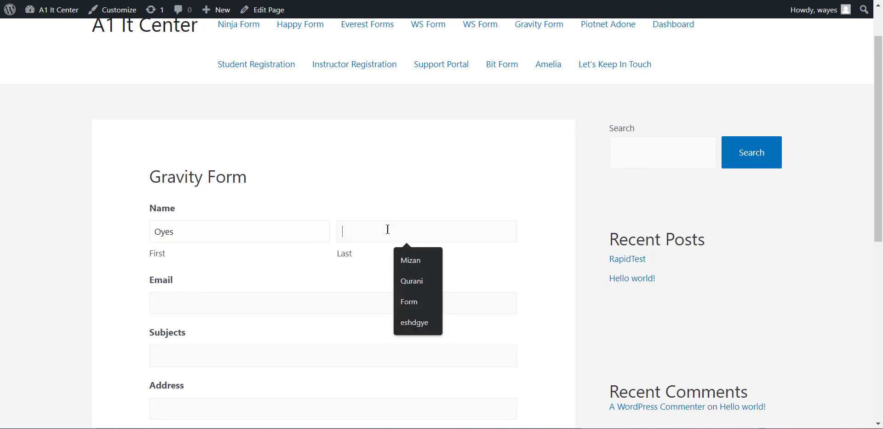
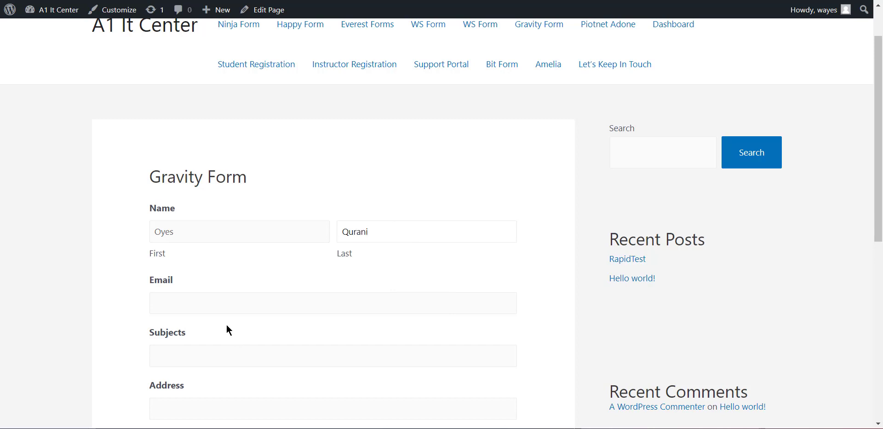
Fill in the existing contact's email address in the form and compare it with that contact's entry in Mailchimp
click(230, 303)
key(ctrl+v)
drag(277, 303, 172, 296)
click(332, 299)
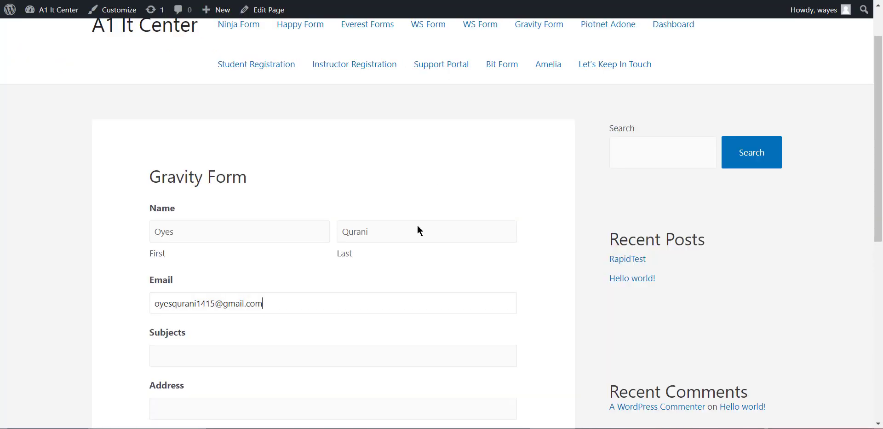
scroll(215, 258, down, 2)
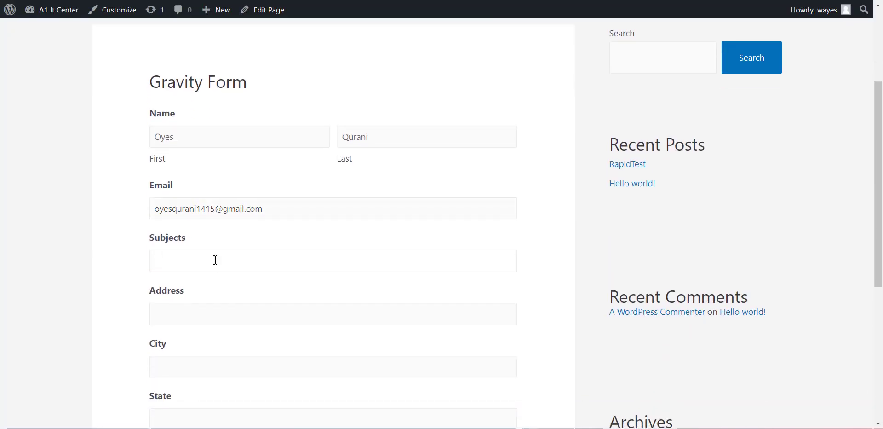
Back in the form, enter Hello as the subject and fill in the contact's street address and city
click(215, 260)
text(Hello)
scroll(214, 261, down, 1)
scroll(214, 261, down, 1)
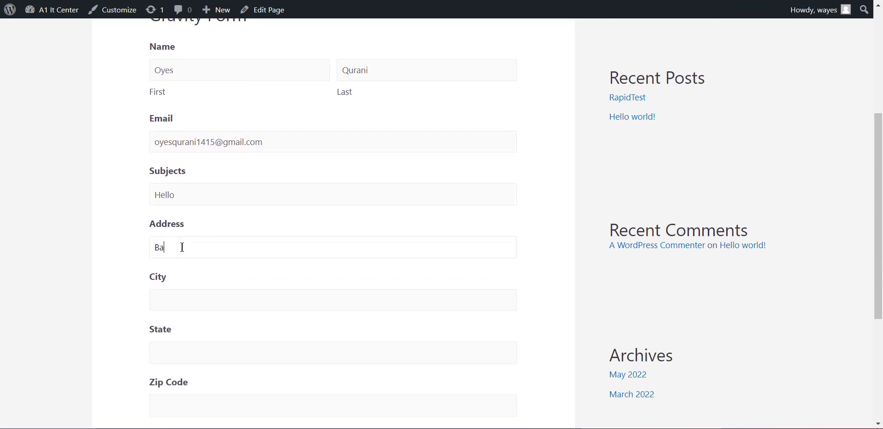
click(183, 247)
text(Baliaghatta)
scroll(182, 247, down, 1)
click(168, 268)
text(Cha)
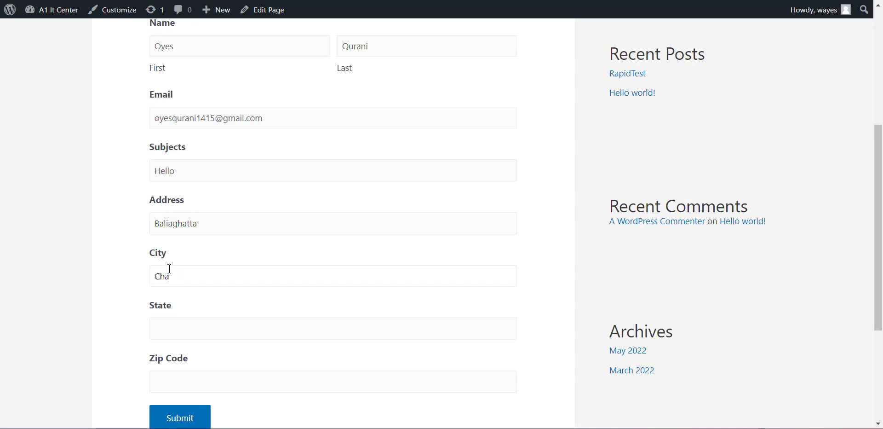
text(pai)
Fill in the contact's state and zip code, and submit the form
scroll(170, 268, down, 3)
click(169, 269)
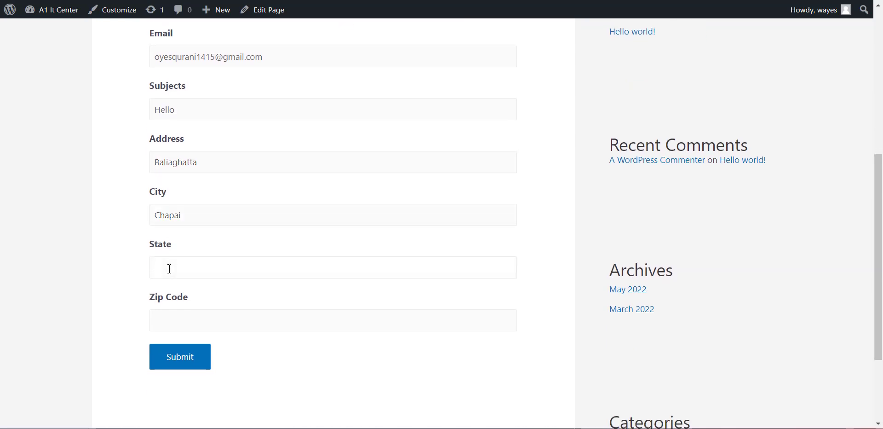
text(Rajshahi)
scroll(168, 266, down, 1)
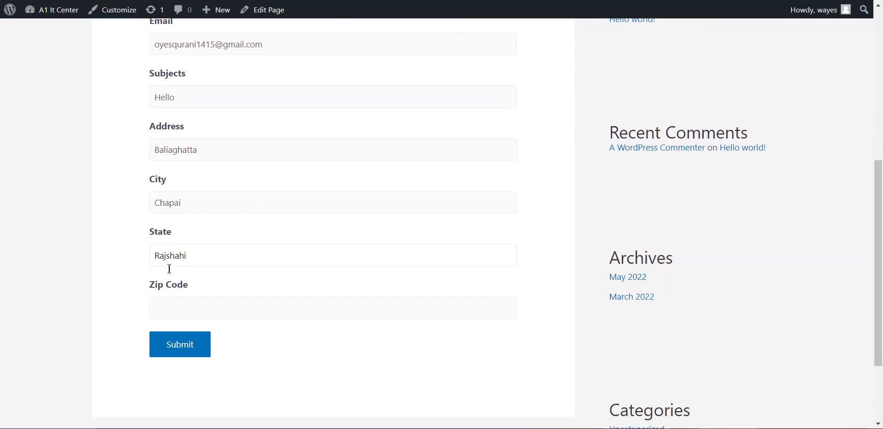
click(213, 306)
text(3600)
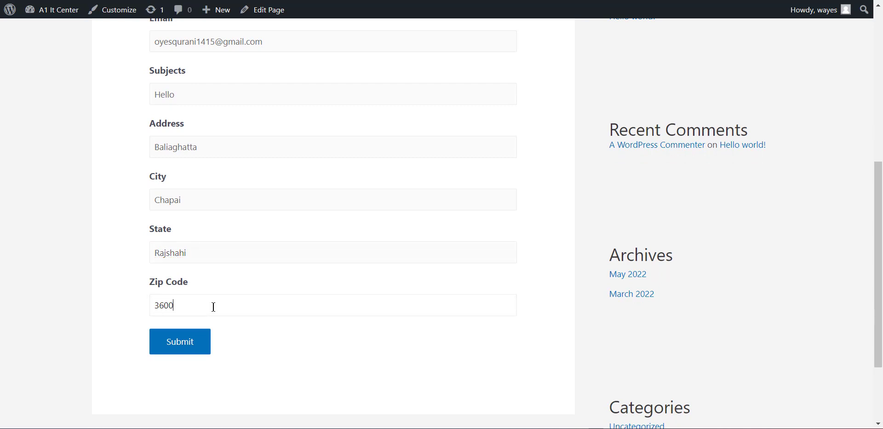
click(189, 347)
click(614, 162)
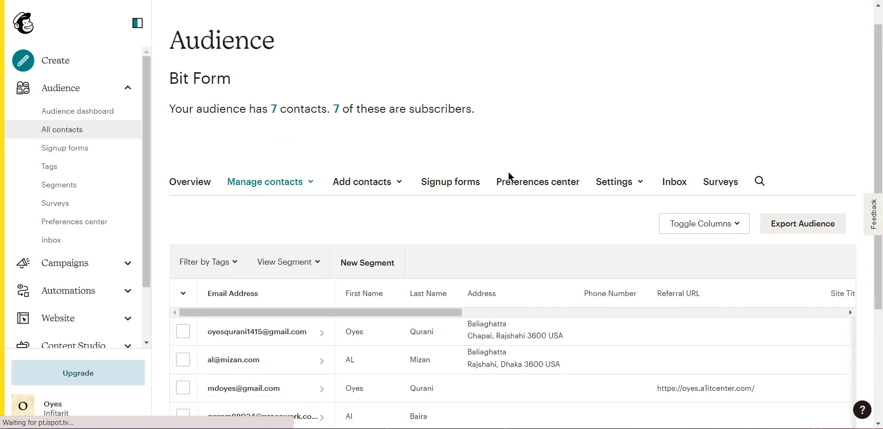
In Mailchimp, check the updated contact's name, address, tags and email marketing status in the contacts table
scroll(395, 209, down, 4)
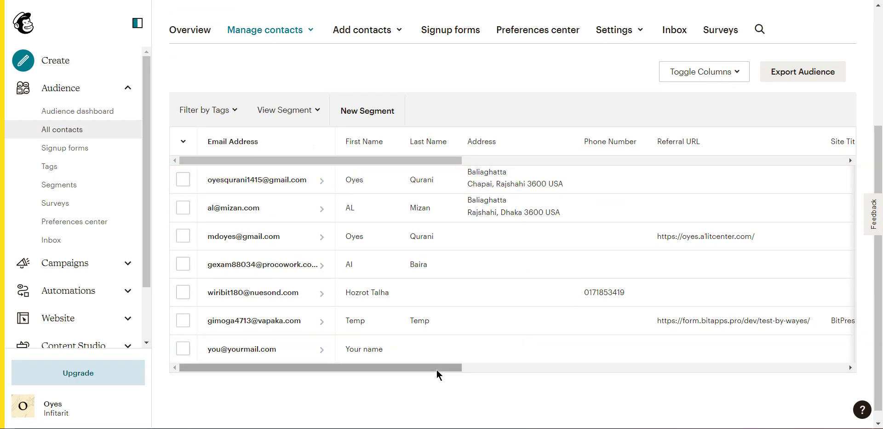
drag(437, 369, 710, 364)
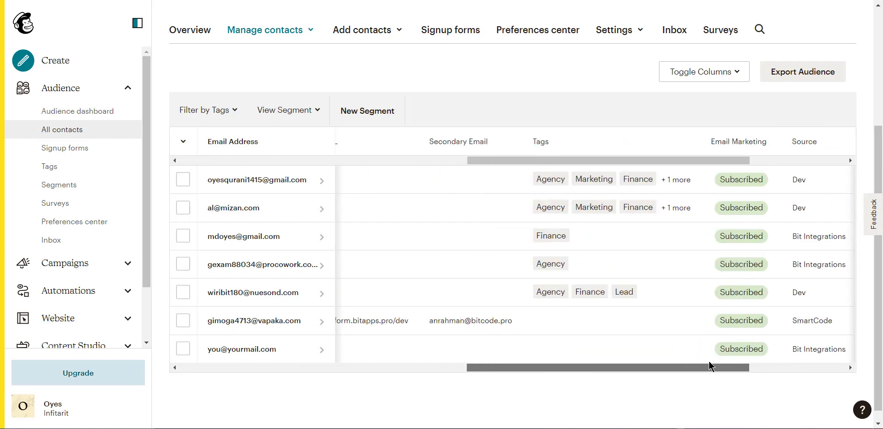
drag(535, 371, 250, 357)
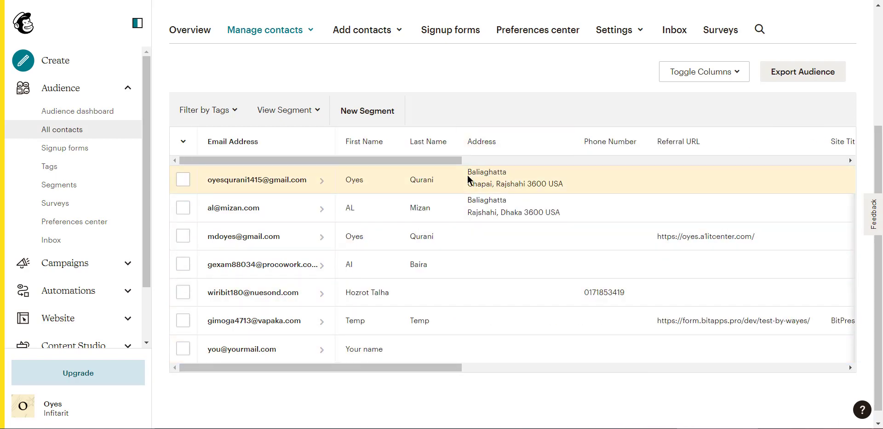